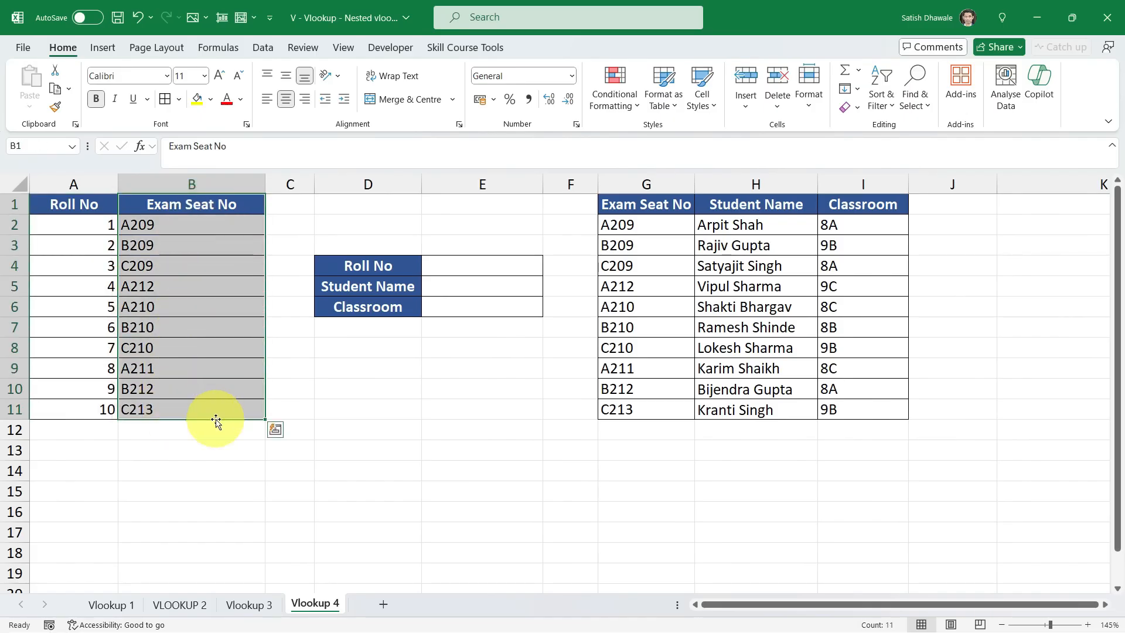
Step: Examine the Roll No table in A1:B11, the exam seat table in G1:I11 and the blank lookup form in D4:E6
{"action": "left_click_drag", "start_coordinate": [647, 206], "coordinate": [828, 409]}
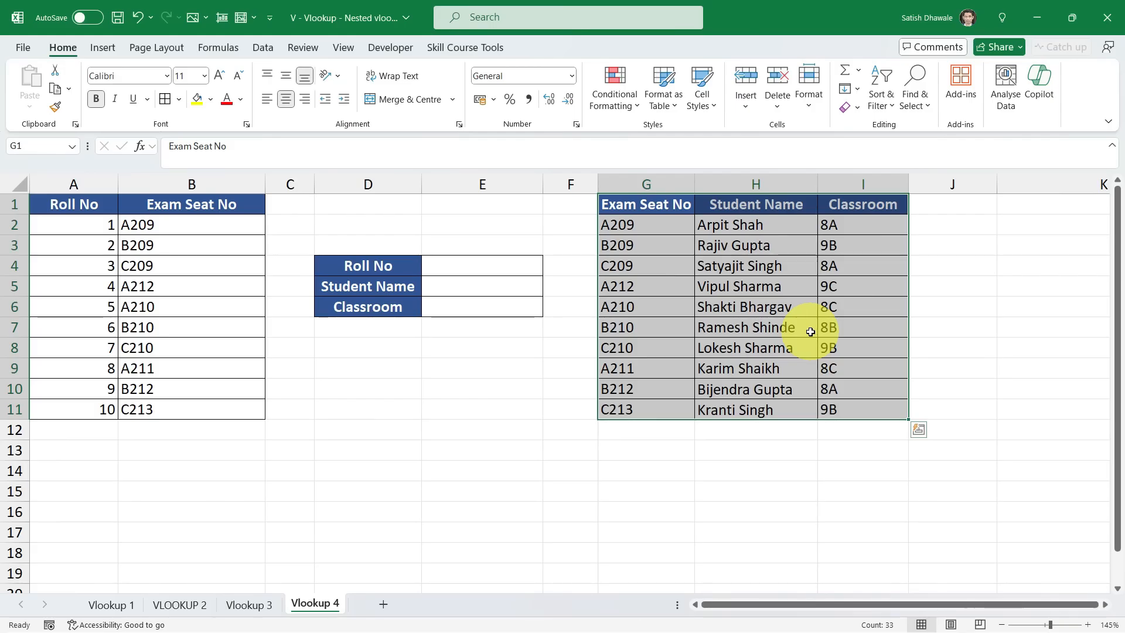
{"action": "left_click_drag", "start_coordinate": [73, 204], "coordinate": [190, 411]}
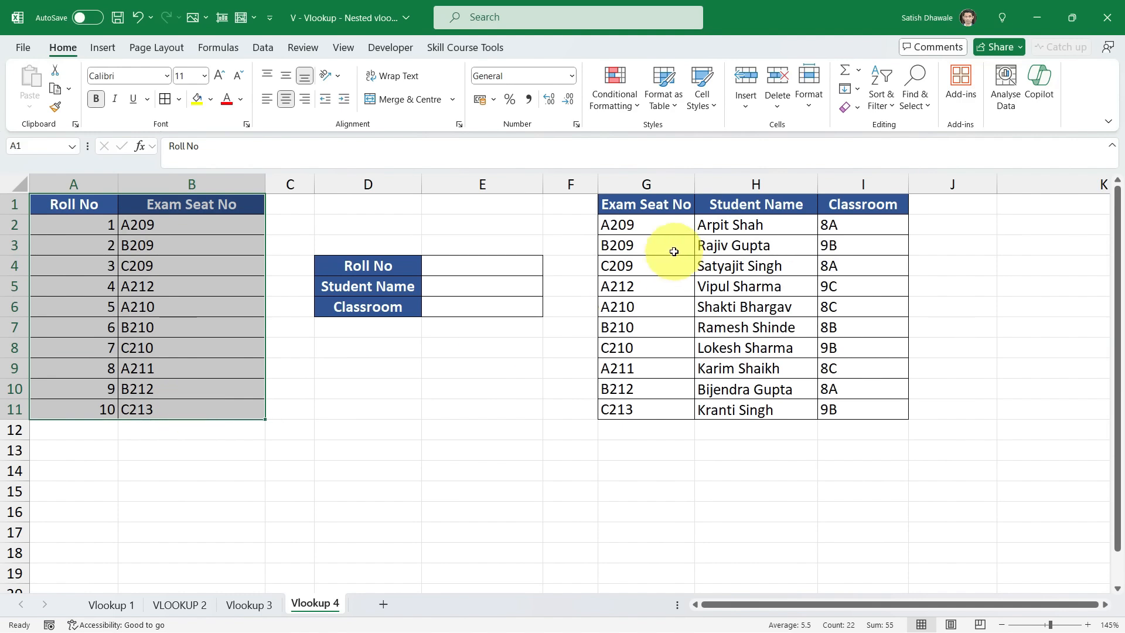
{"action": "left_click_drag", "start_coordinate": [647, 208], "coordinate": [865, 411]}
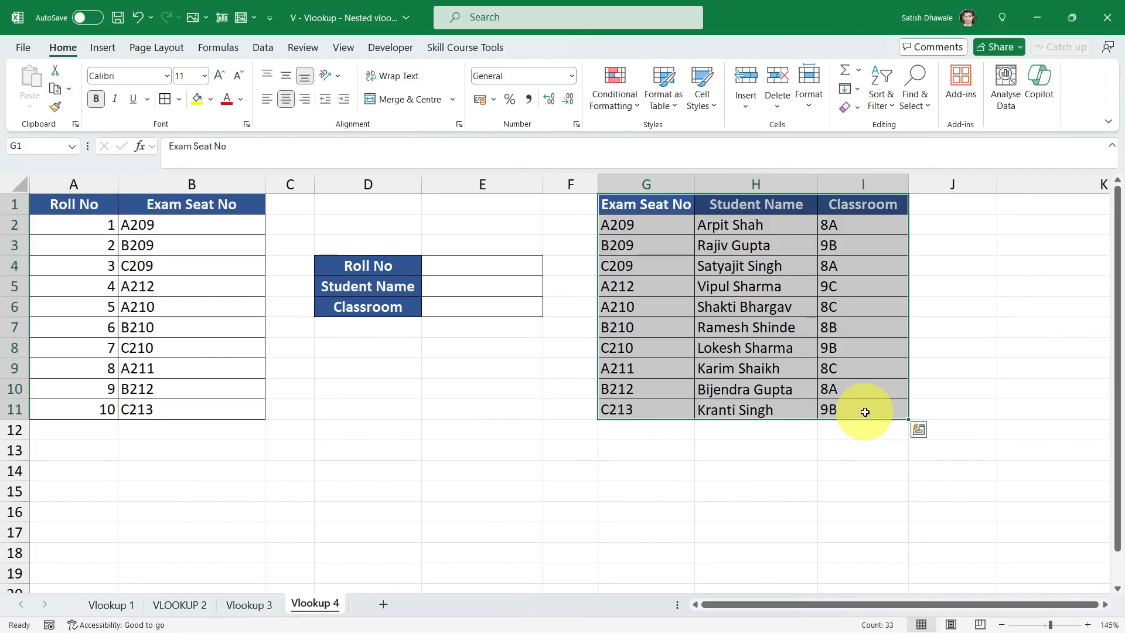
{"action": "left_click", "coordinate": [451, 263]}
{"action": "left_click", "coordinate": [453, 286]}
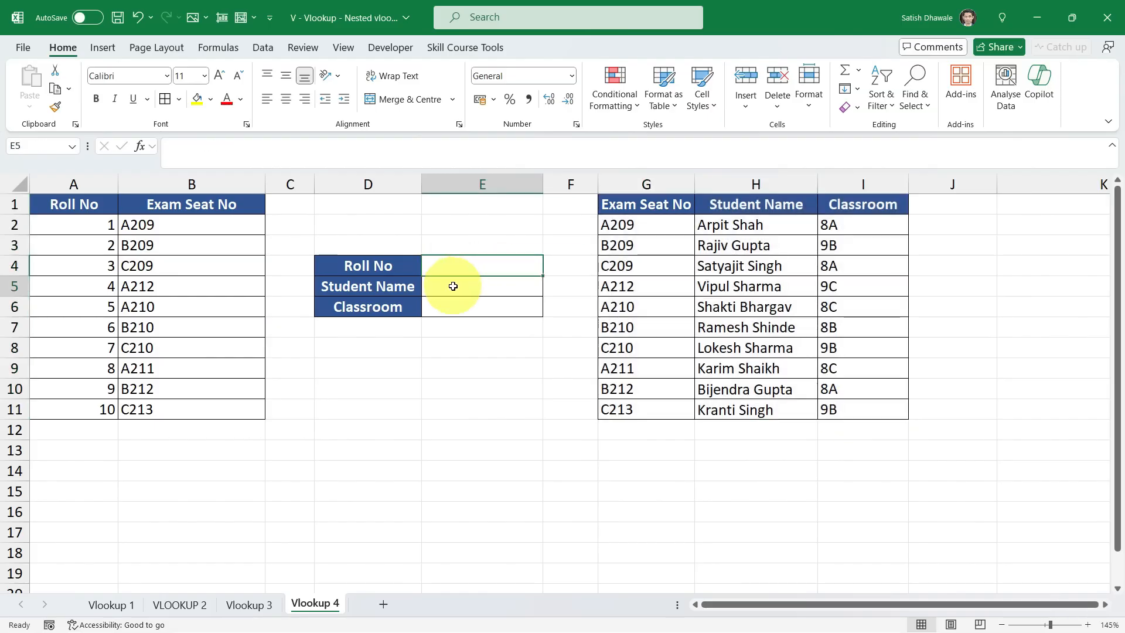
{"action": "left_click", "coordinate": [458, 304]}
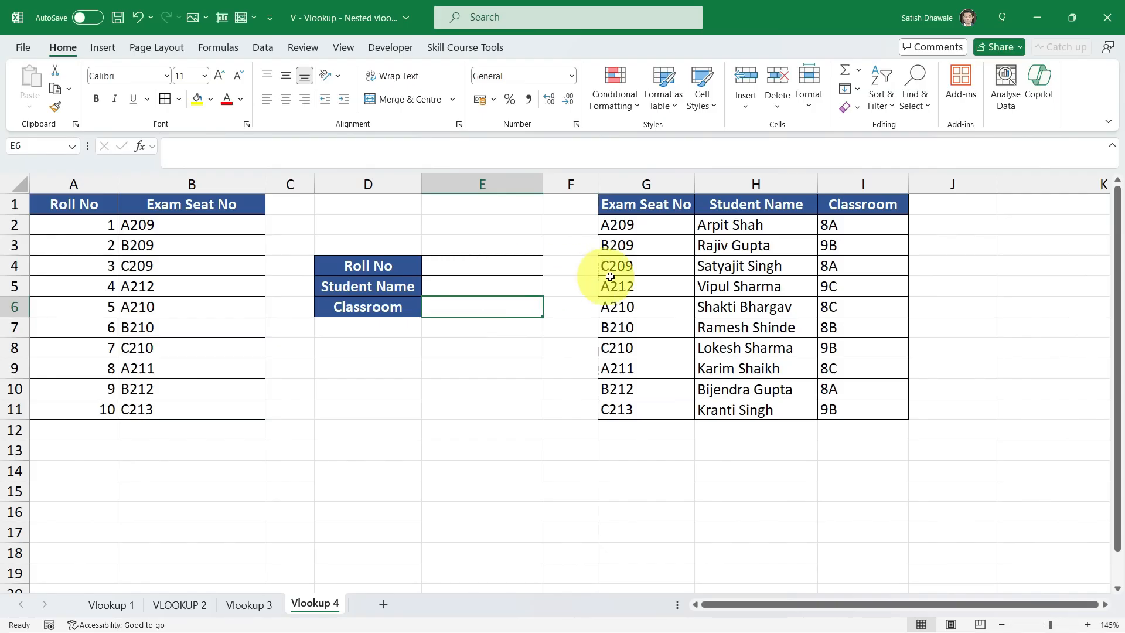
{"action": "left_click", "coordinate": [653, 210]}
{"action": "left_click_drag", "start_coordinate": [653, 209], "coordinate": [894, 401]}
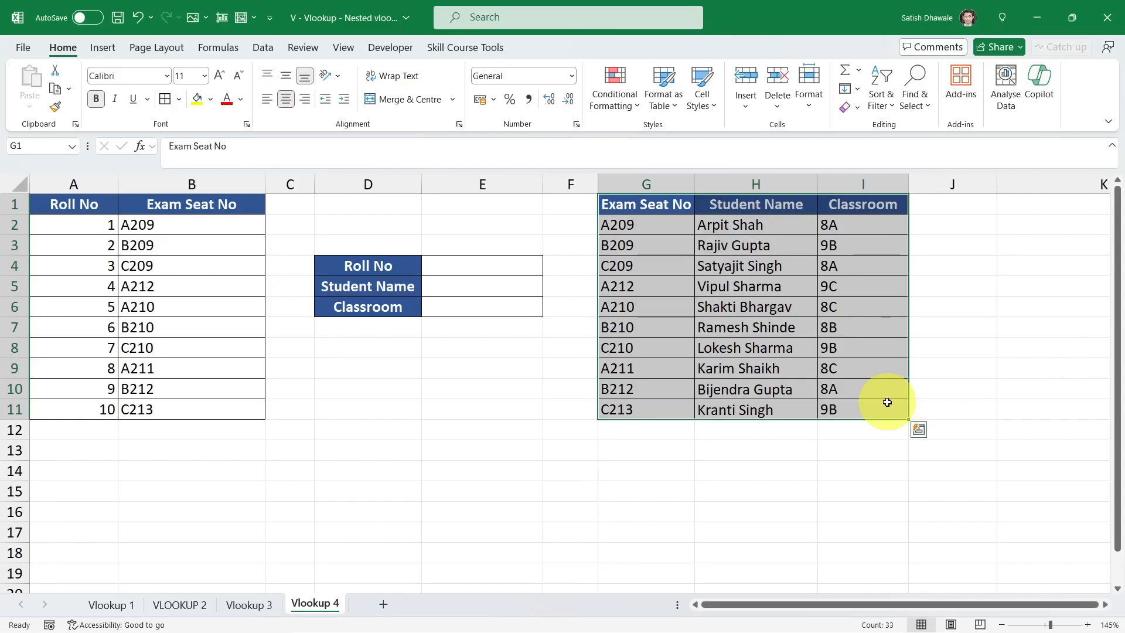
{"action": "left_click_drag", "start_coordinate": [78, 208], "coordinate": [85, 410]}
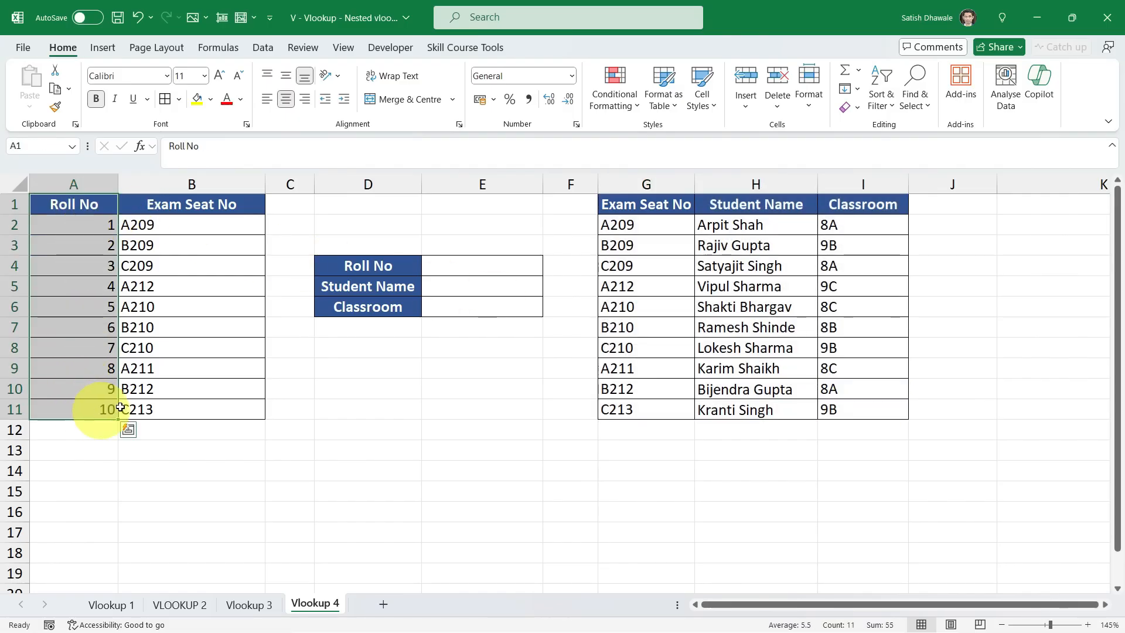
Step: Enter 2 as the Roll No in cell E4 of the lookup form
{"action": "left_click", "coordinate": [458, 261]}
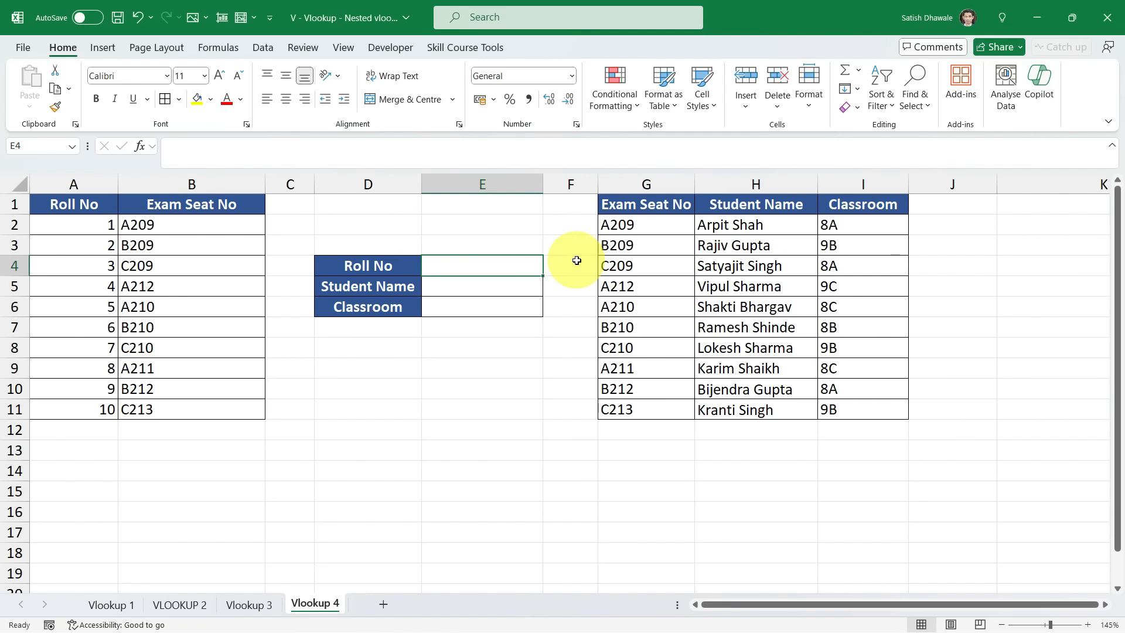
{"action": "type", "text": "2"}
{"action": "key", "text": "Return"}
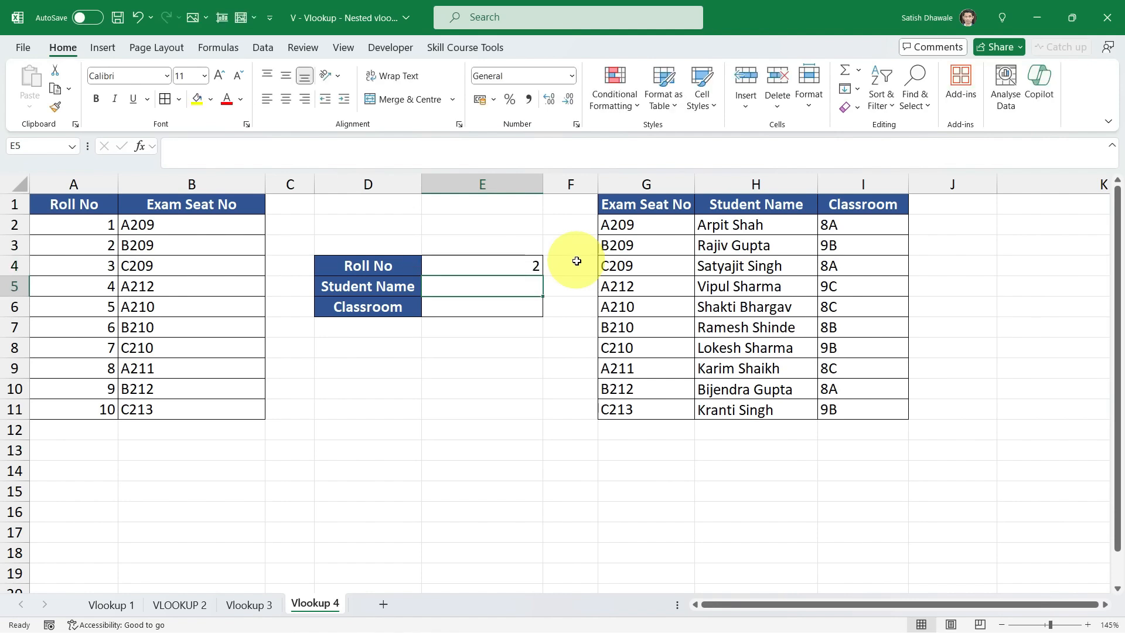
Step: Compare the two source tables to see how the Exam Seat No column links roll numbers with student details
{"action": "left_click", "coordinate": [469, 308]}
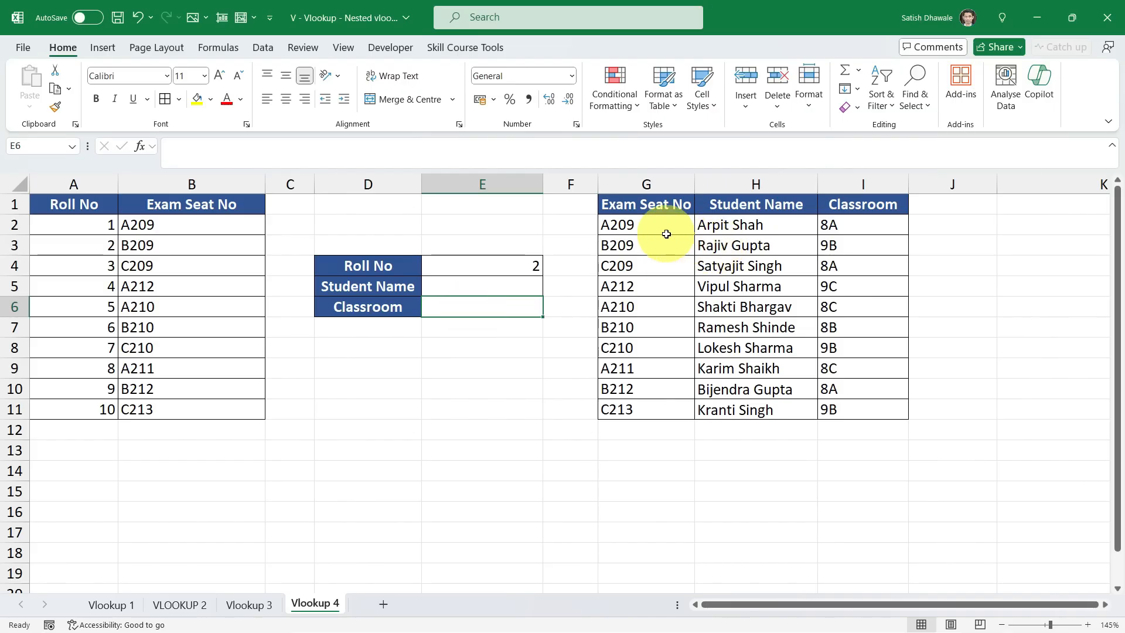
{"action": "left_click_drag", "start_coordinate": [75, 208], "coordinate": [188, 406]}
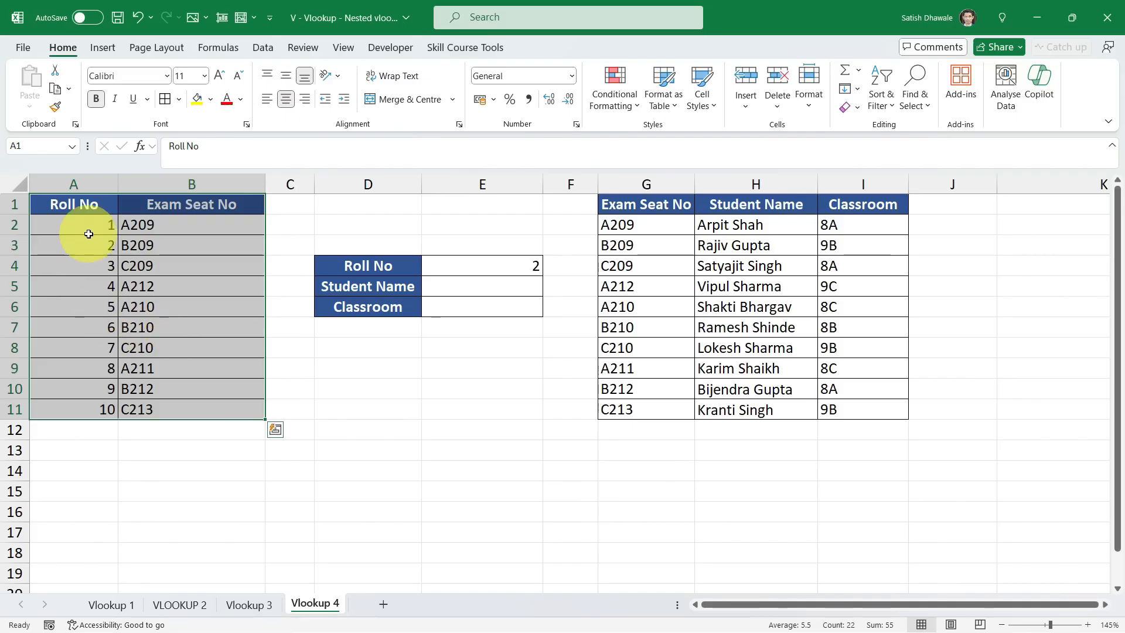
{"action": "left_click_drag", "start_coordinate": [139, 225], "coordinate": [151, 409]}
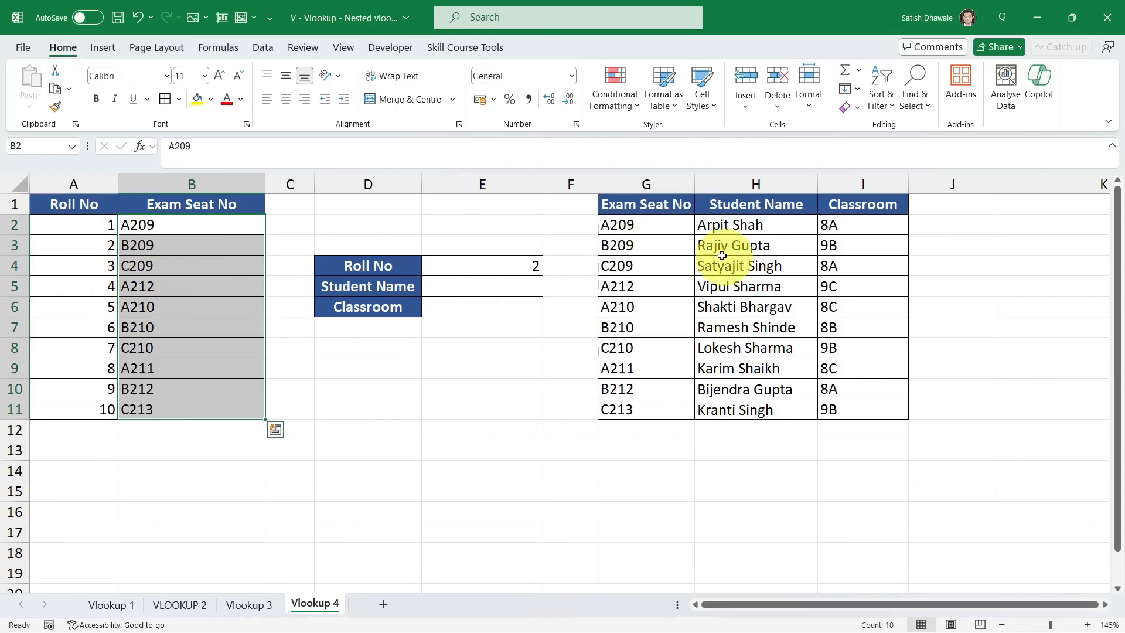
{"action": "left_click_drag", "start_coordinate": [656, 226], "coordinate": [851, 406]}
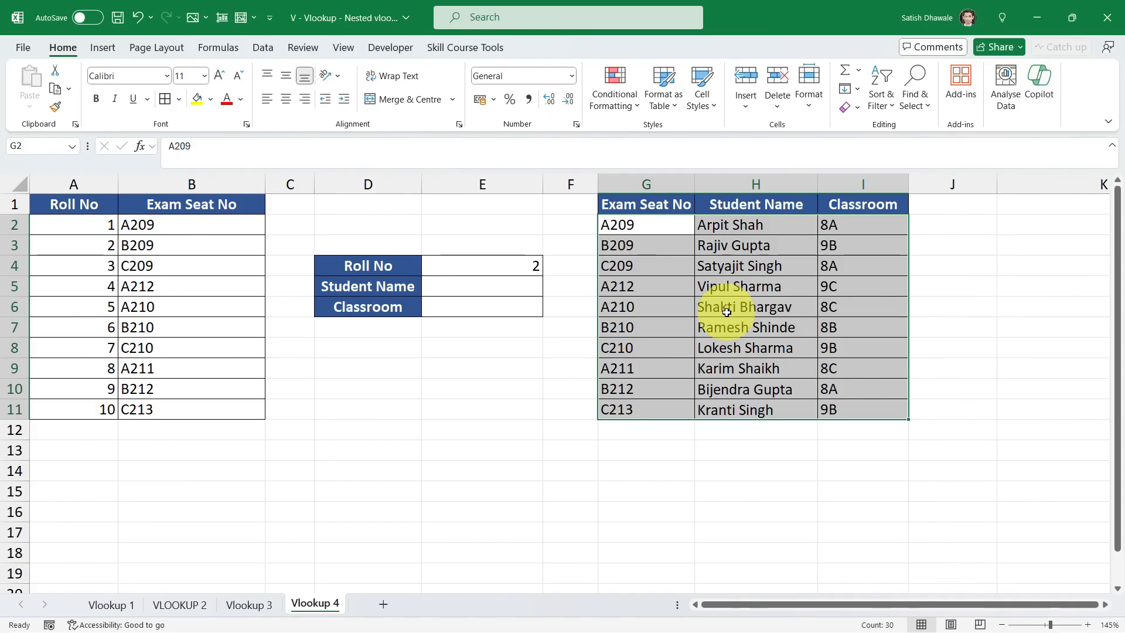
{"action": "left_click_drag", "start_coordinate": [100, 218], "coordinate": [203, 408]}
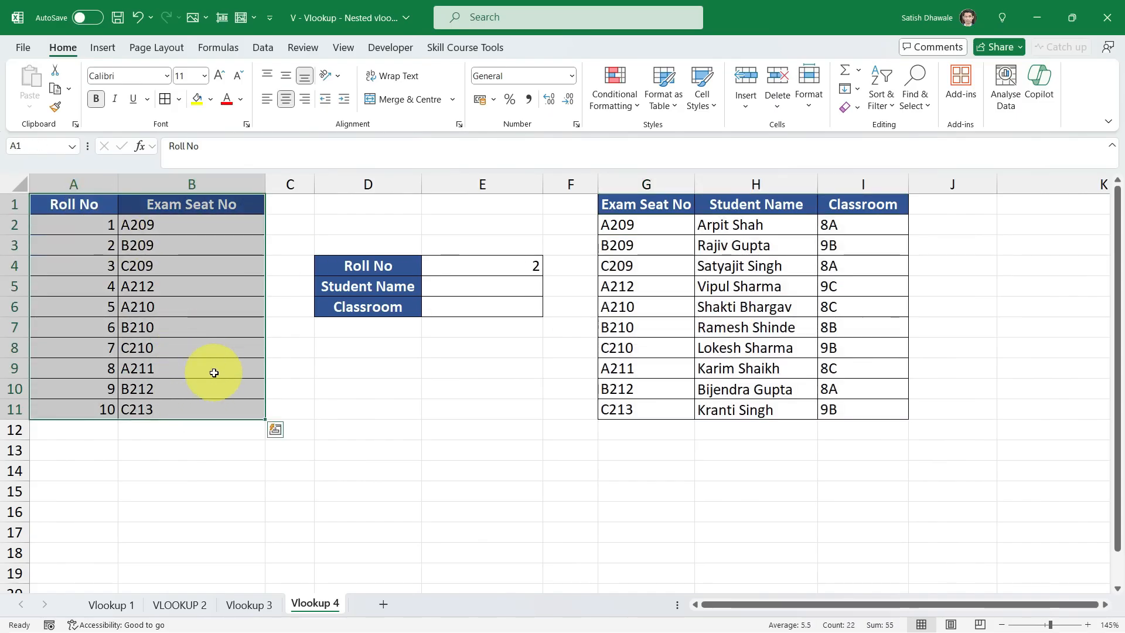
{"action": "left_click_drag", "start_coordinate": [668, 205], "coordinate": [866, 401]}
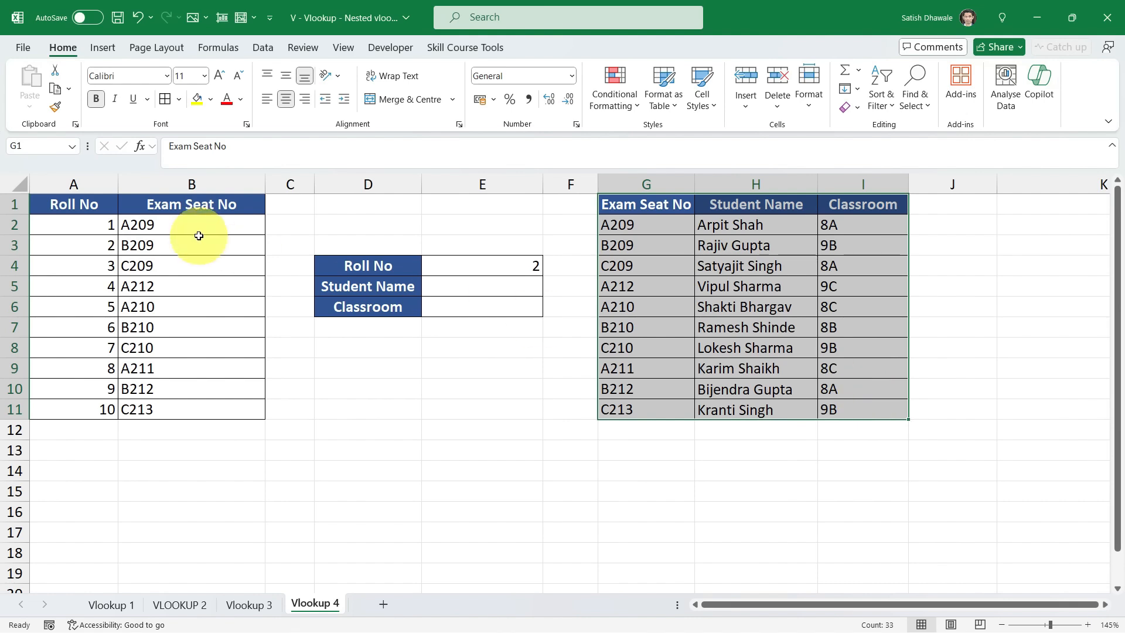
Step: Name the Roll No and Exam Seat No table, range A1:B11, as Roll_No
{"action": "left_click_drag", "start_coordinate": [83, 201], "coordinate": [228, 402]}
{"action": "left_click", "coordinate": [10, 145]}
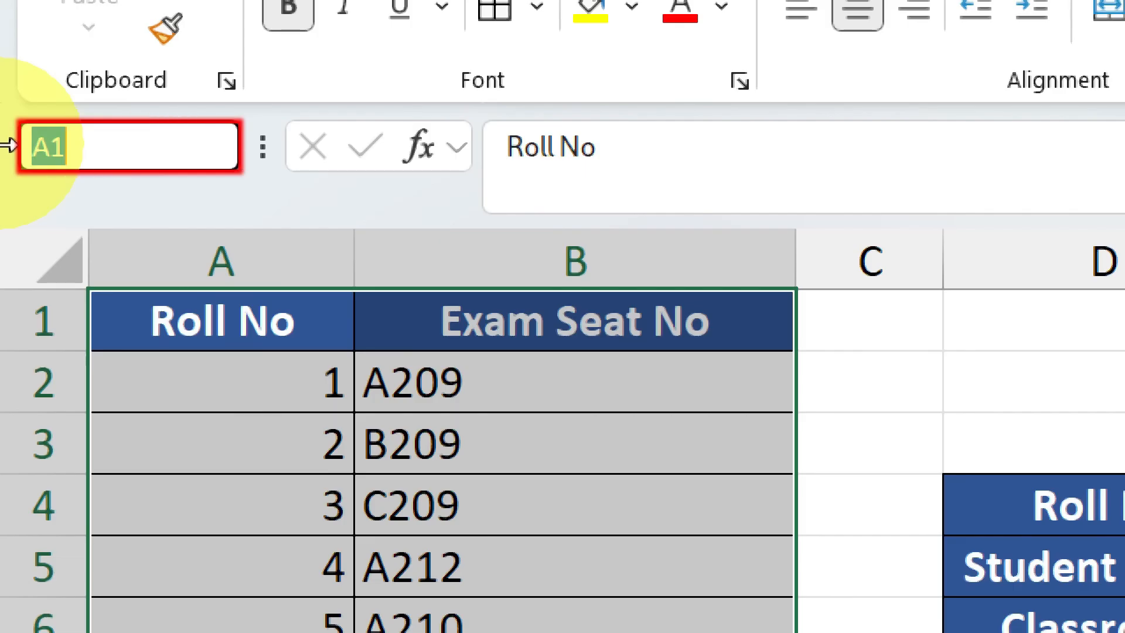
{"action": "type", "text": "rool"}
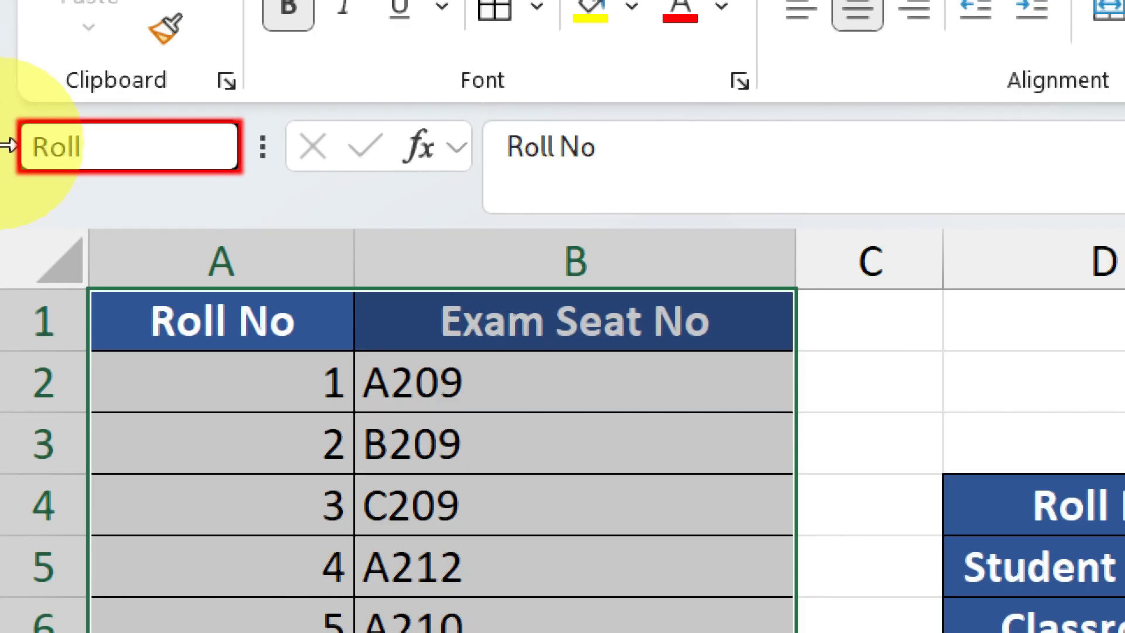
{"action": "type", "text": "O"}
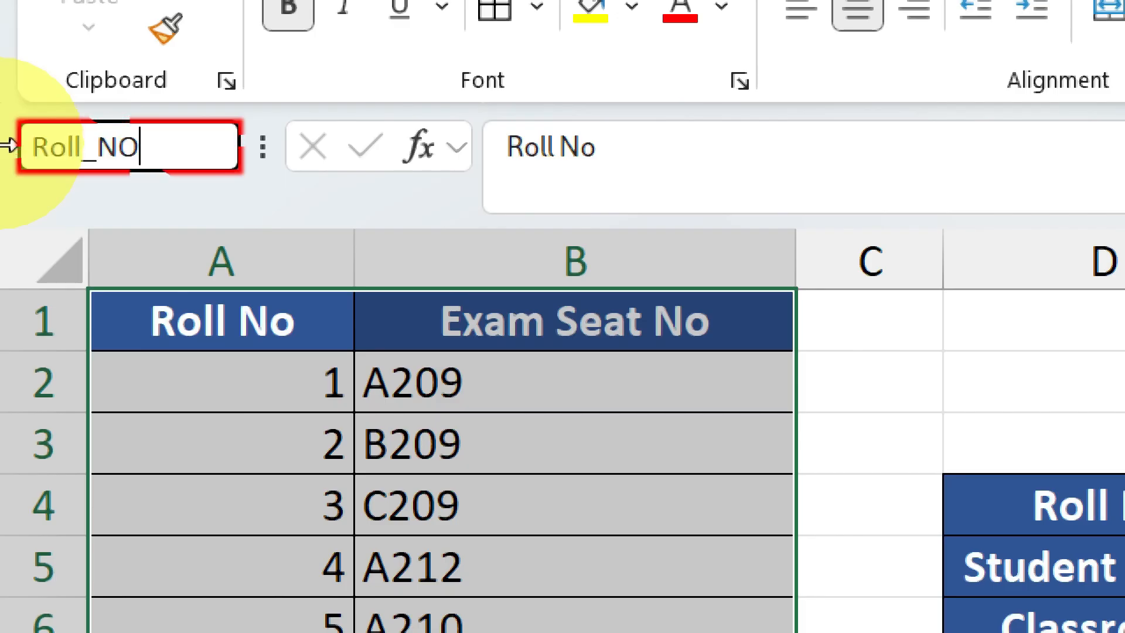
{"action": "key", "text": "BackSpace"}
{"action": "type", "text": "o"}
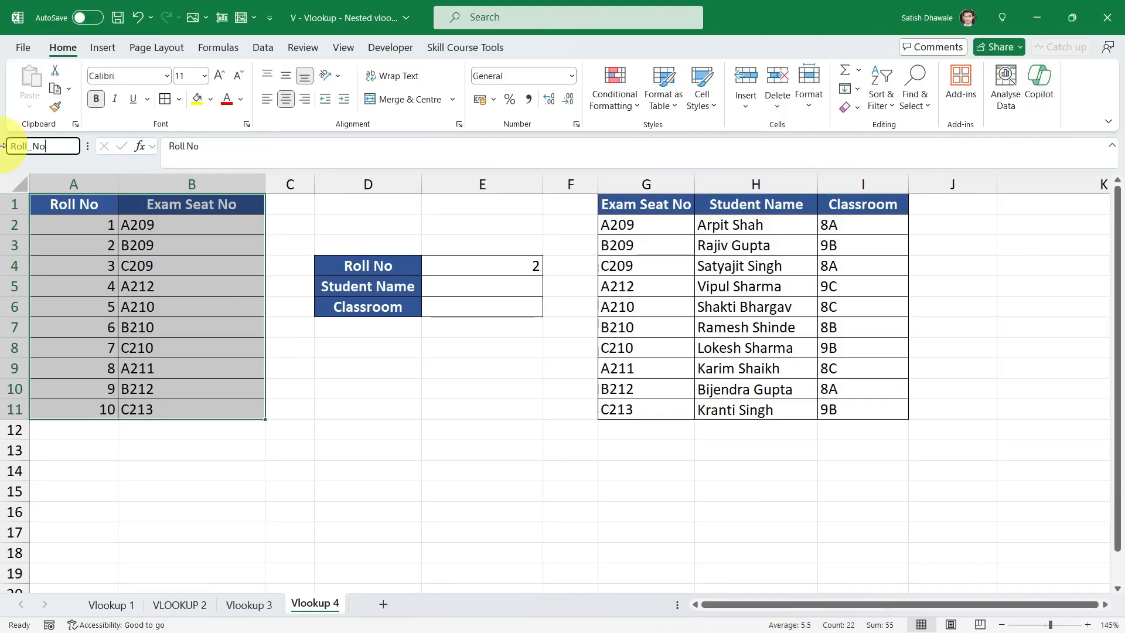
{"action": "key", "text": "Return"}
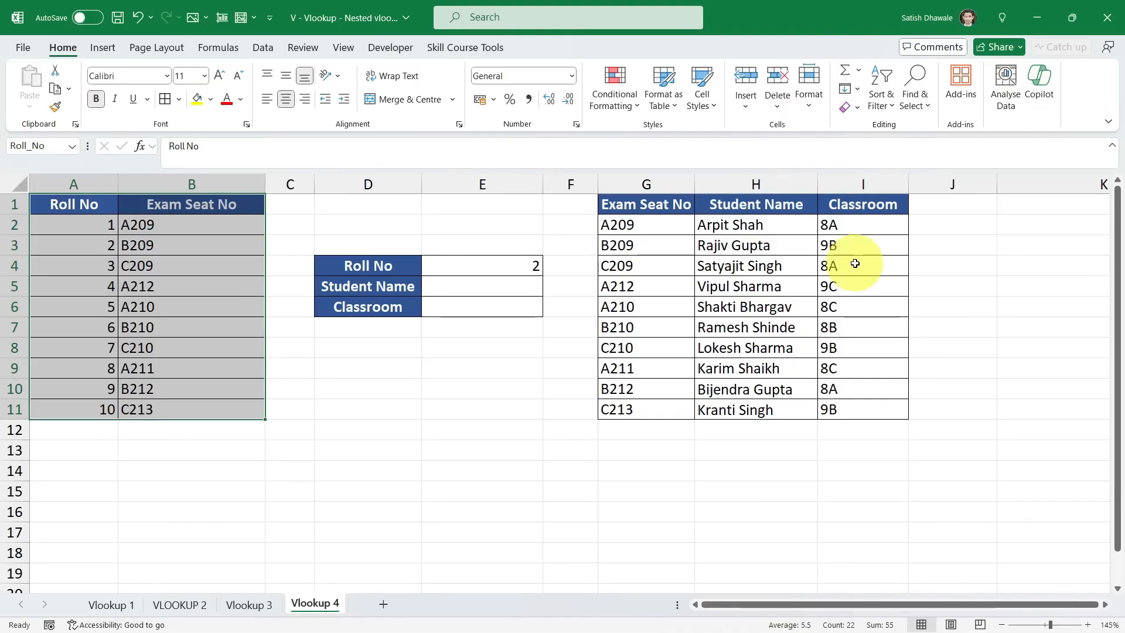
Step: Name the exam seat, student name and classroom table, range G1:I11, as Exam_Seat_No
{"action": "left_click_drag", "start_coordinate": [673, 212], "coordinate": [870, 402]}
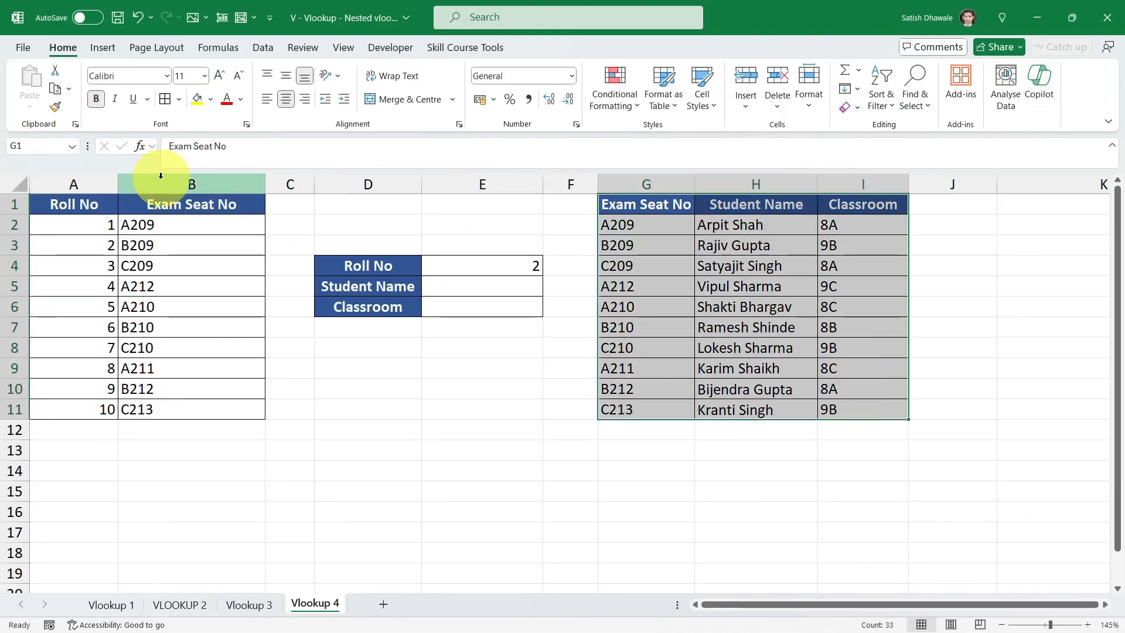
{"action": "left_click", "coordinate": [18, 147]}
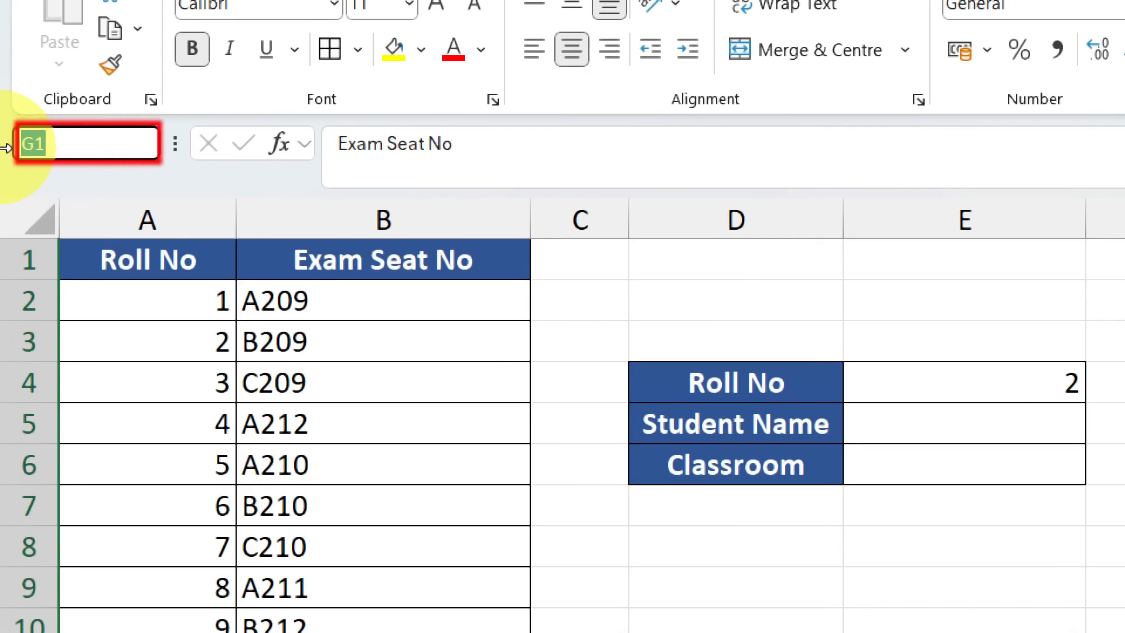
{"action": "type", "text": "Exam_S"}
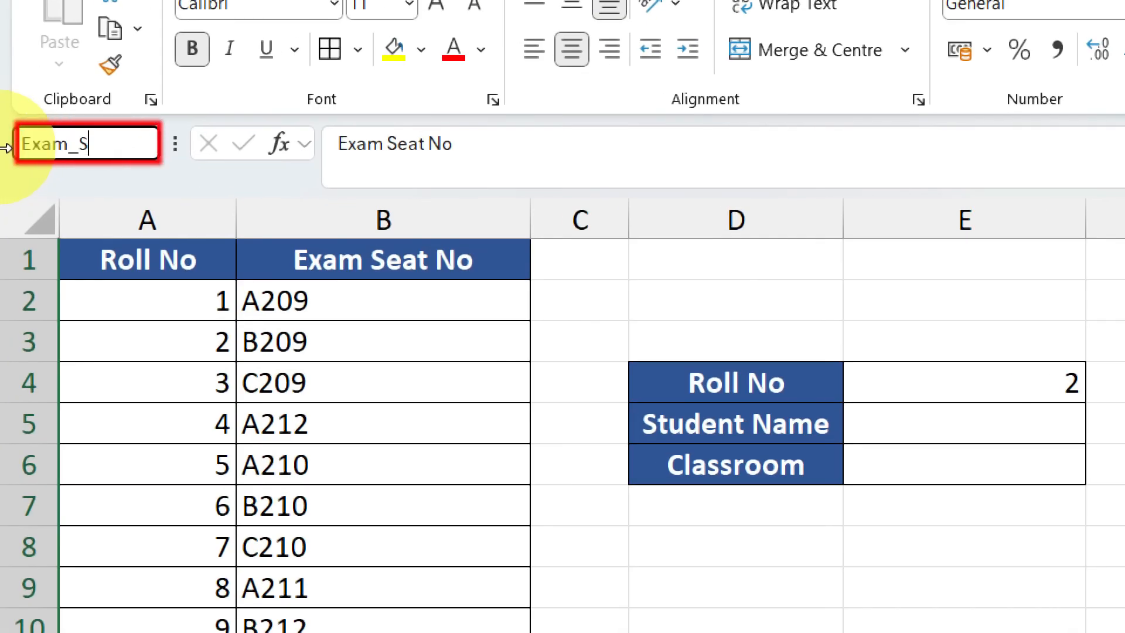
{"action": "type", "text": "eat_No"}
{"action": "key", "text": "Return"}
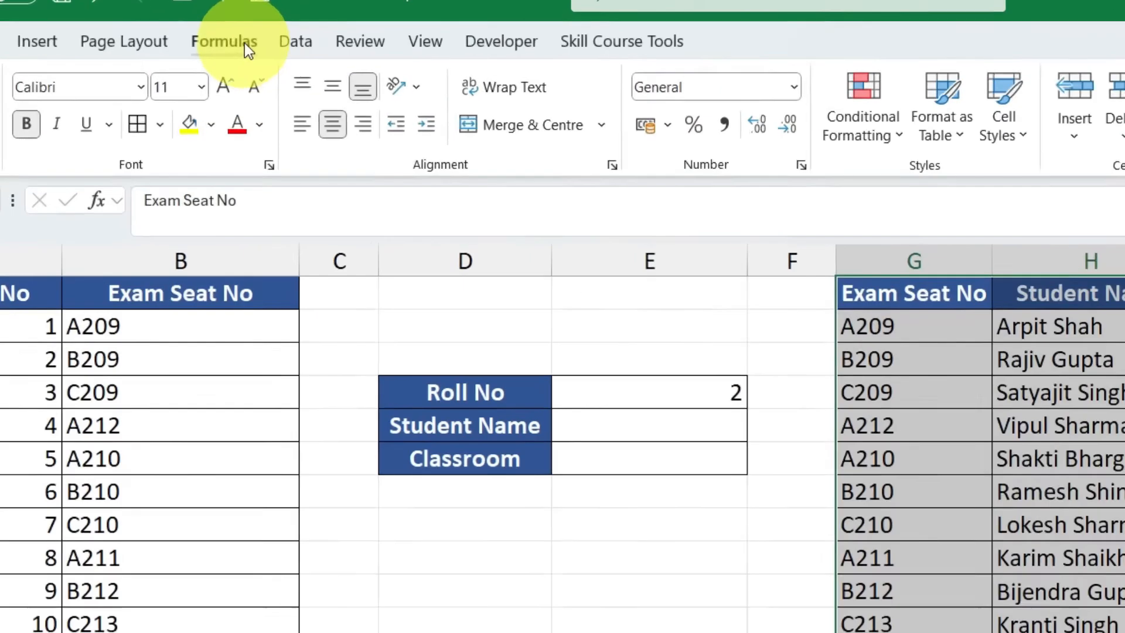
Step: Check the workbook's defined names in the Name Manager and close it
{"action": "left_click", "coordinate": [218, 48]}
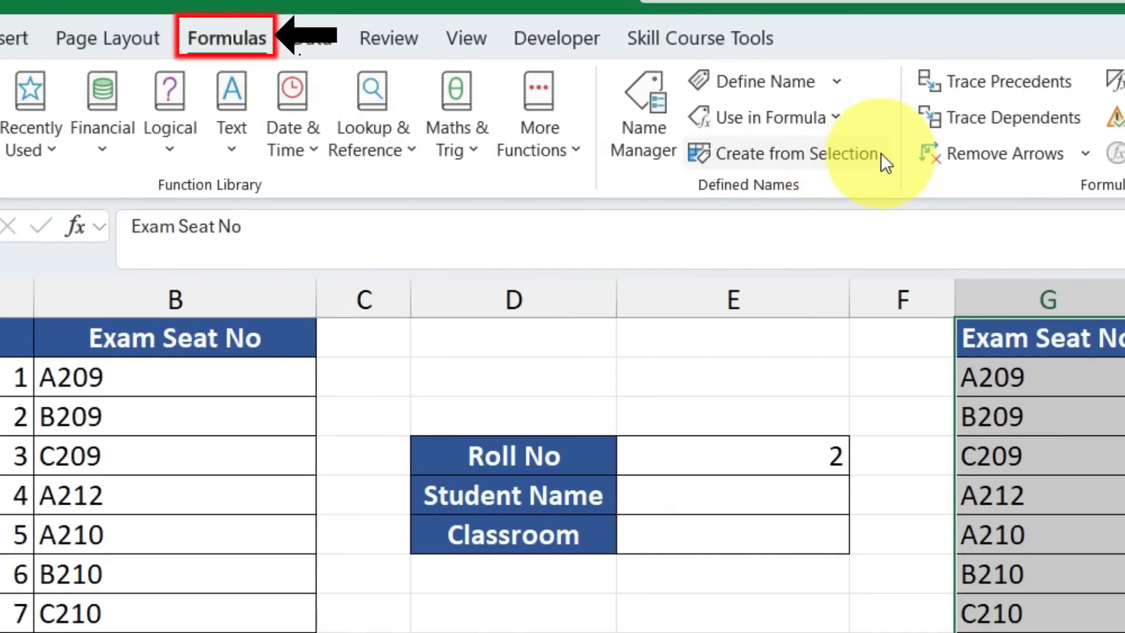
{"action": "left_click", "coordinate": [640, 124]}
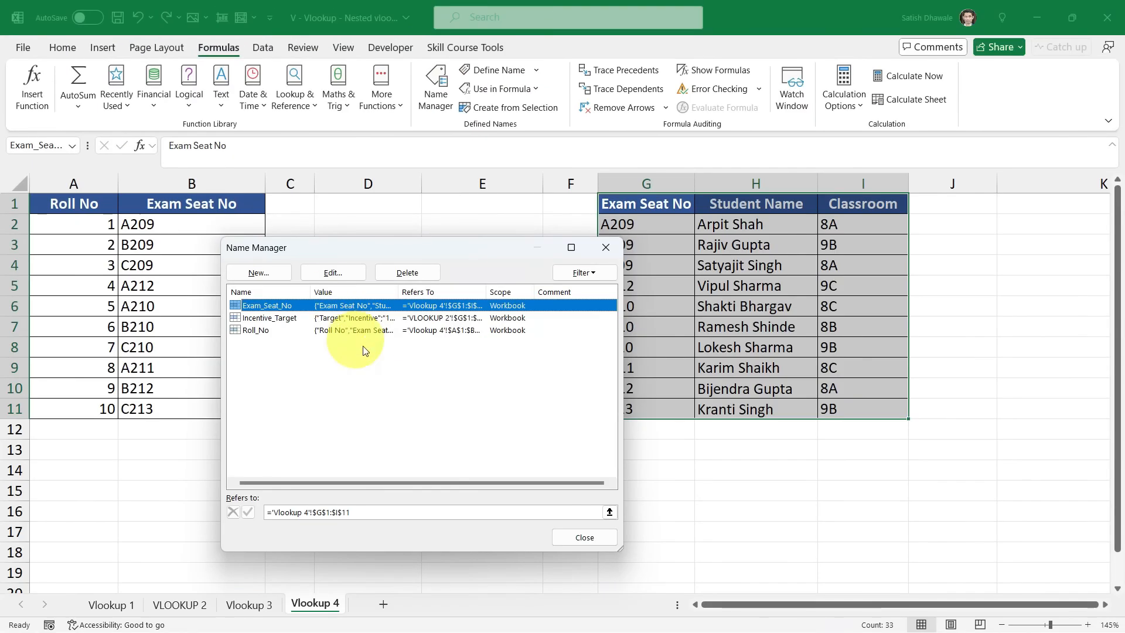
{"action": "left_click", "coordinate": [970, 421]}
Step: Examine the lookup form's input and result cells against the roll numbers and exam seat numbers in columns A and B
{"action": "left_click", "coordinate": [505, 265]}
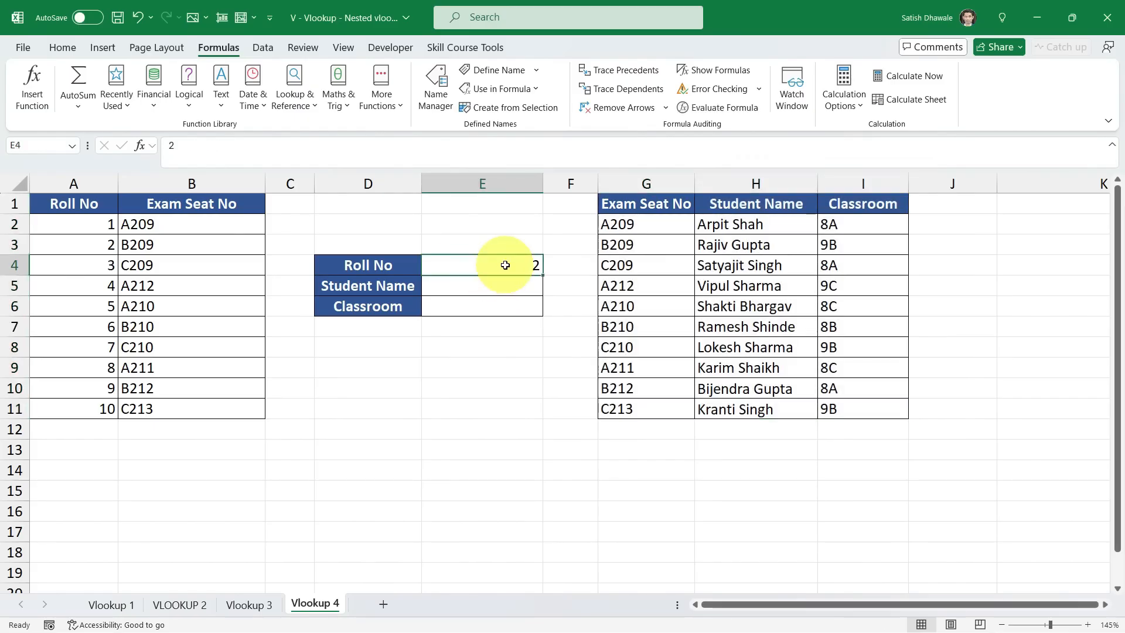
{"action": "left_click", "coordinate": [502, 281]}
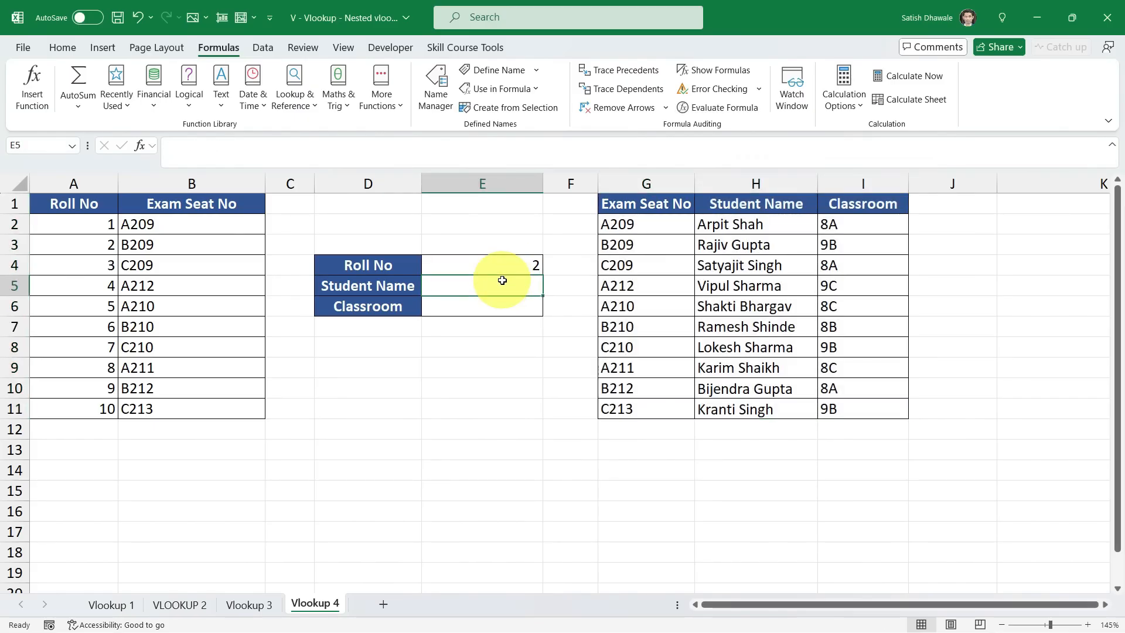
{"action": "left_click", "coordinate": [499, 306]}
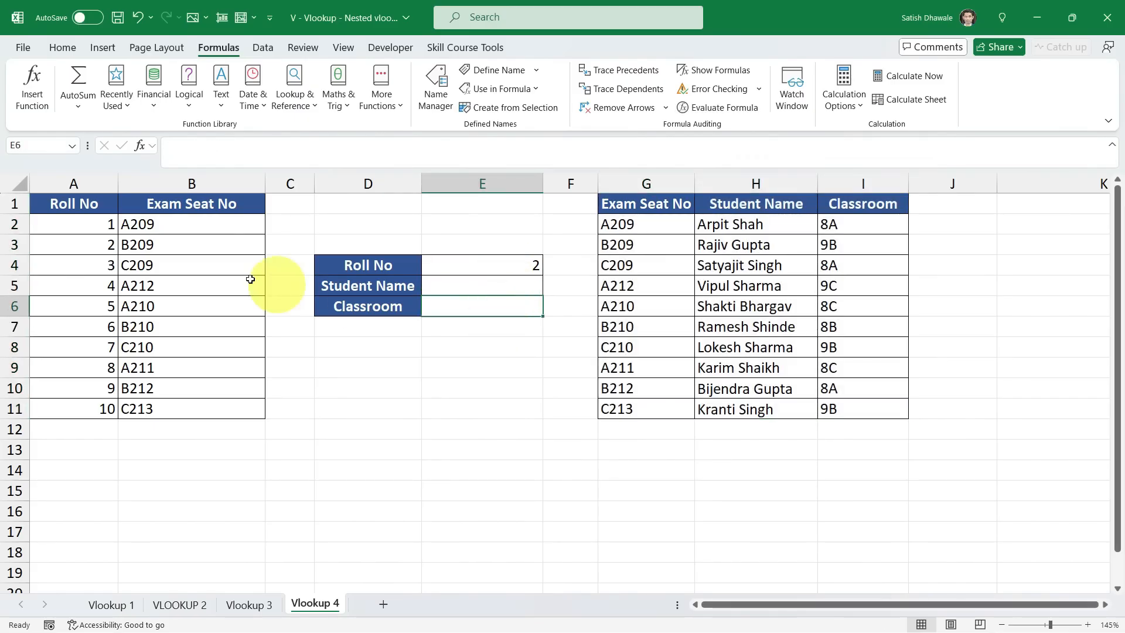
{"action": "mouse_move", "coordinate": [91, 246]}
{"action": "left_mouse_down"}
{"action": "mouse_move", "coordinate": [161, 245]}
{"action": "mouse_move", "coordinate": [99, 247]}
{"action": "left_mouse_up"}
{"action": "left_click_drag", "start_coordinate": [93, 307], "coordinate": [155, 306]}
{"action": "left_click_drag", "start_coordinate": [178, 224], "coordinate": [179, 408]}
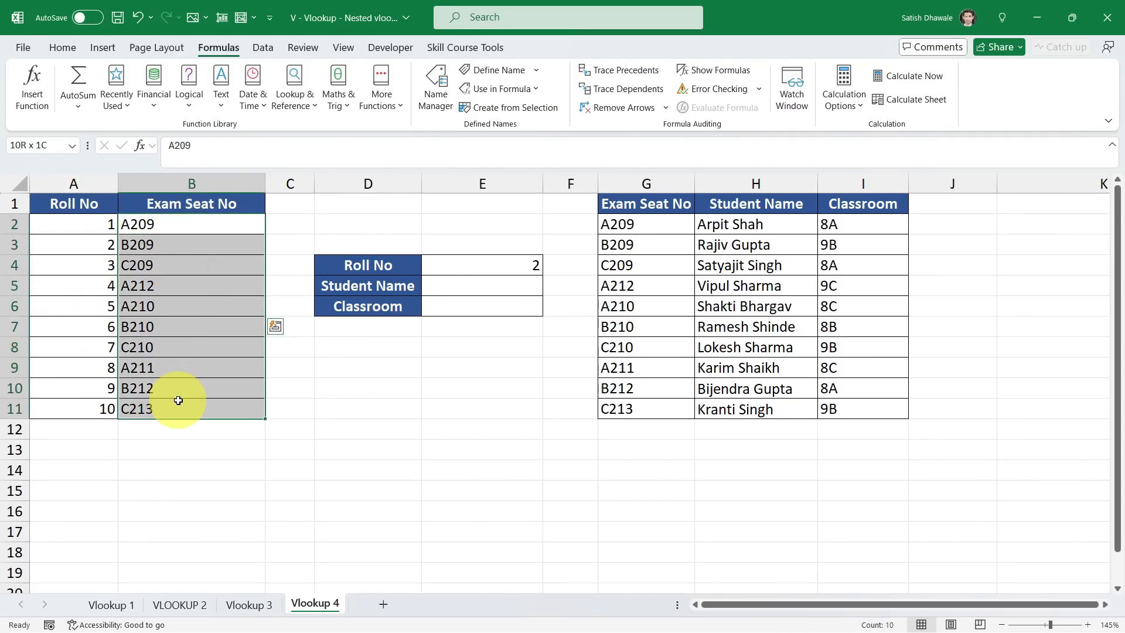
Step: Add the label "Exam seat no" in cell D10 below the lookup form
{"action": "left_click", "coordinate": [392, 350]}
{"action": "left_click", "coordinate": [409, 388]}
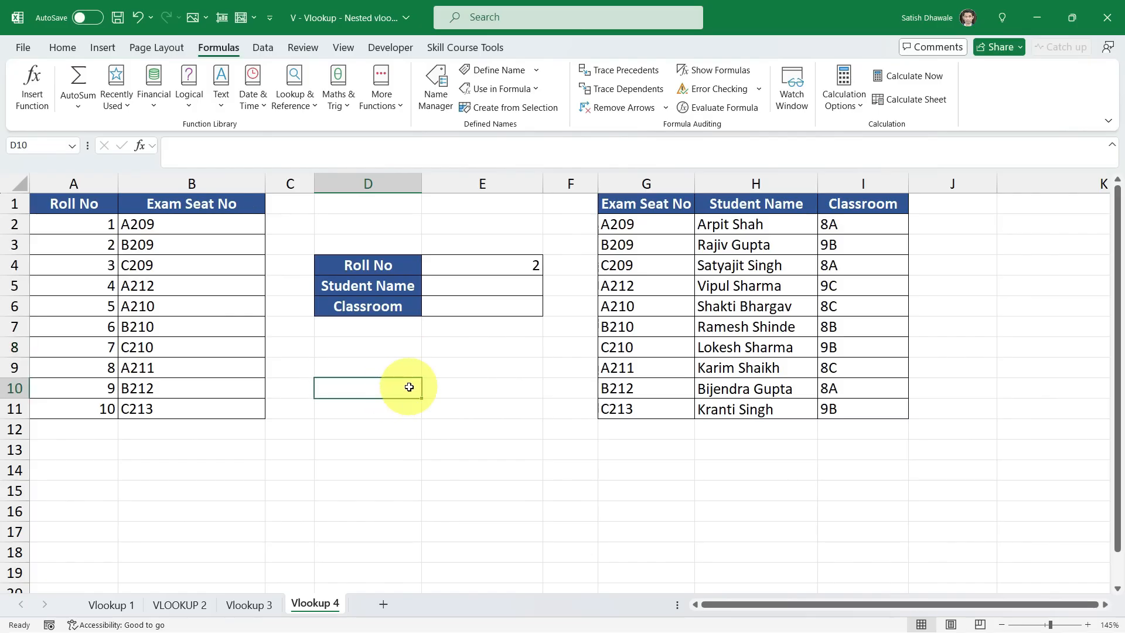
{"action": "type", "text": "Ed"}
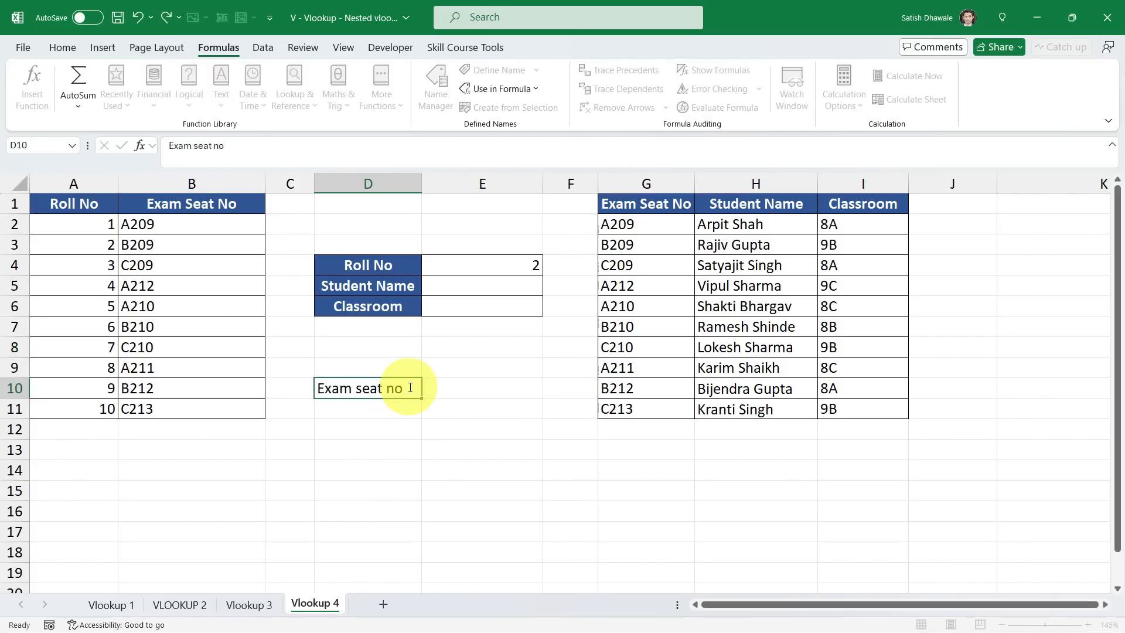
{"action": "key", "text": "Tab"}
{"action": "type", "text": "=vlo"}
{"action": "key", "text": "Tab"}
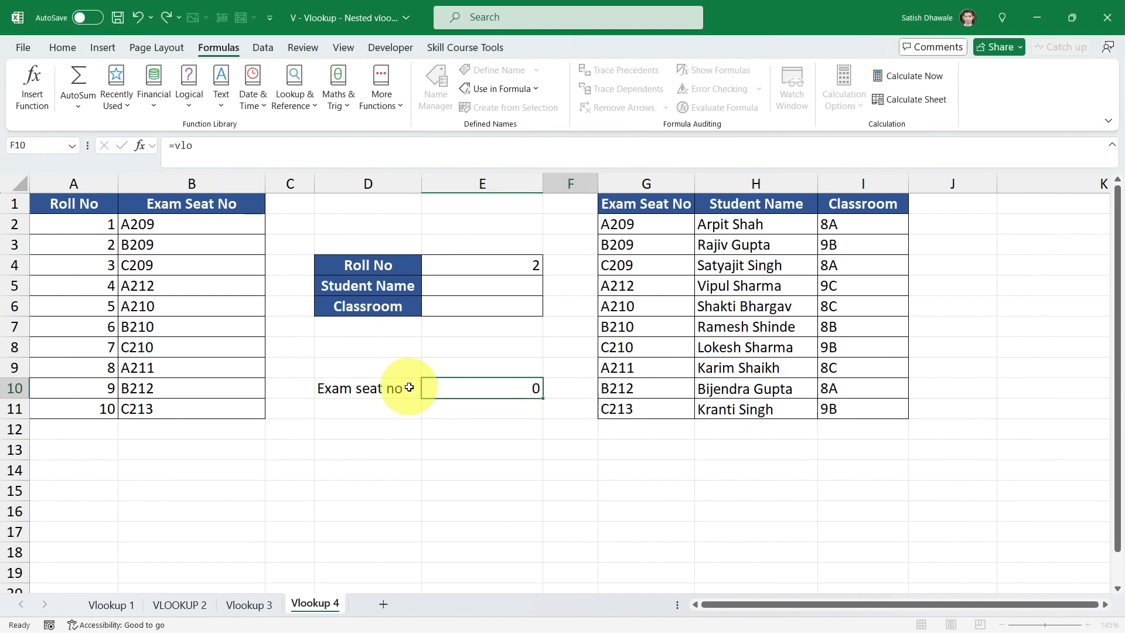
{"action": "left_click", "coordinate": [461, 379]}
{"action": "key", "text": "Delete"}
Step: Start a VLOOKUP formula in E10 with the roll number cell as the absolute lookup value $E$4
{"action": "type", "text": "-"}
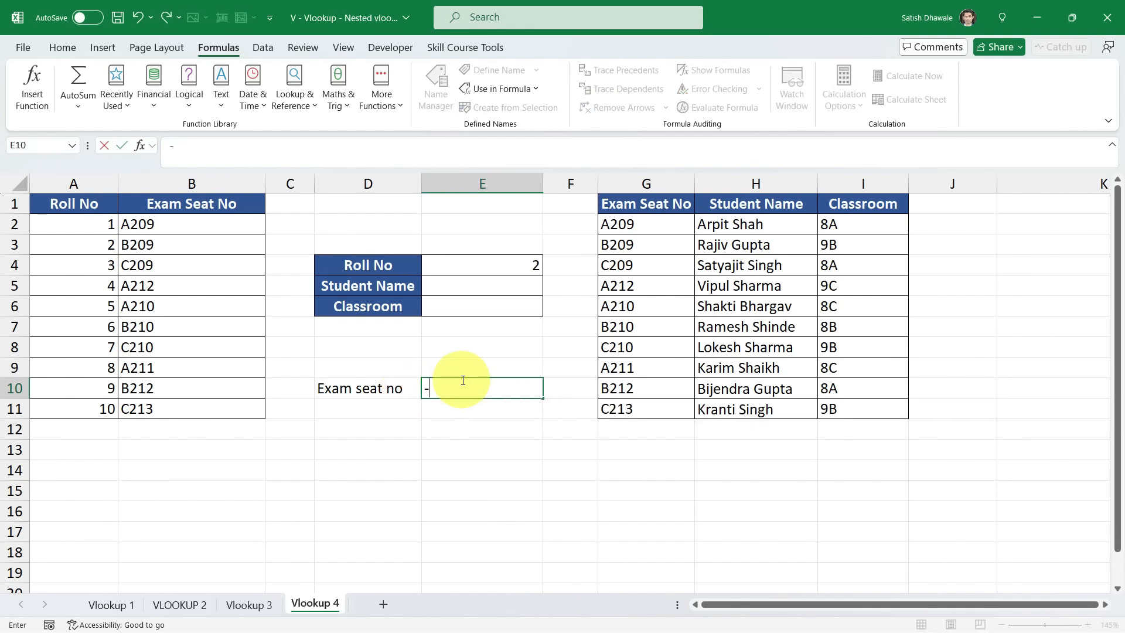
{"action": "type", "text": "vlo"}
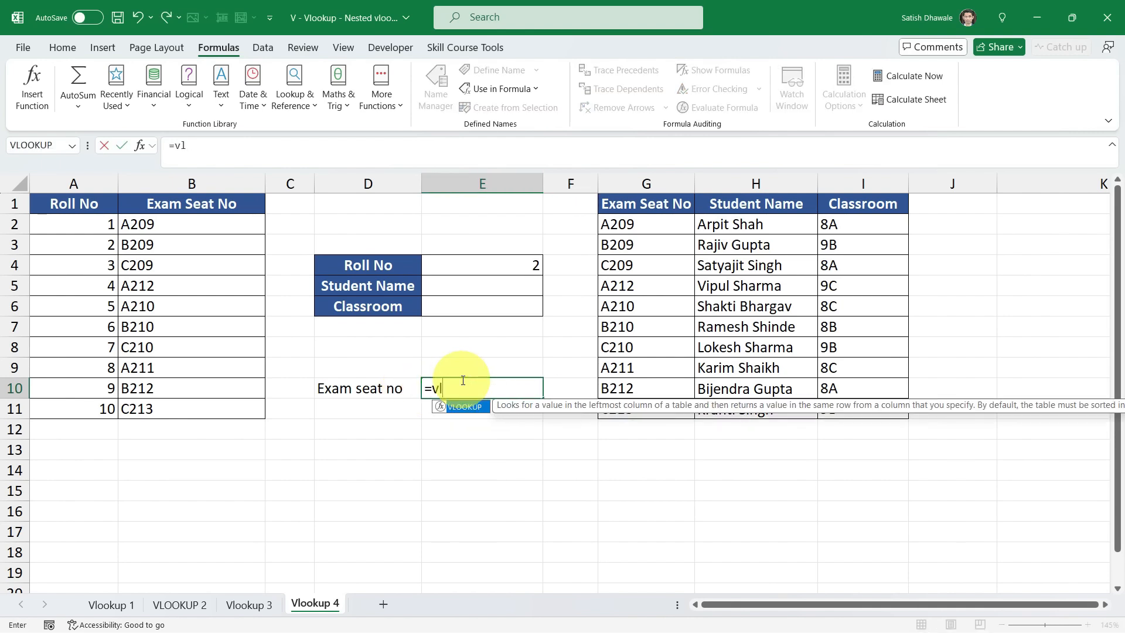
{"action": "key", "text": "Tab"}
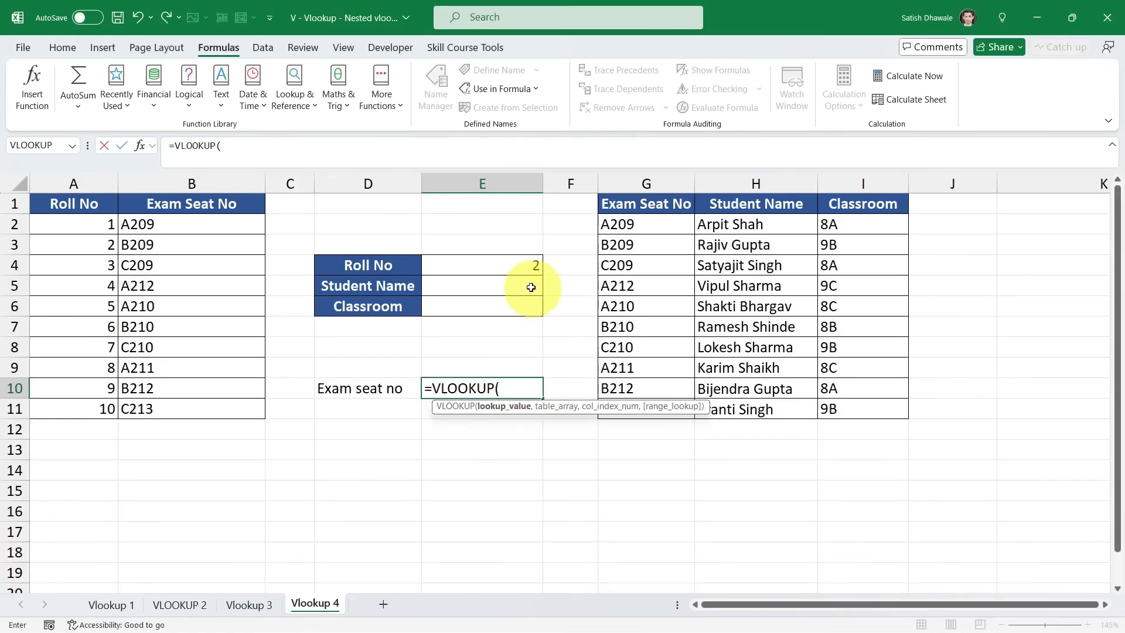
{"action": "left_click", "coordinate": [483, 267]}
{"action": "key", "text": "F4"}
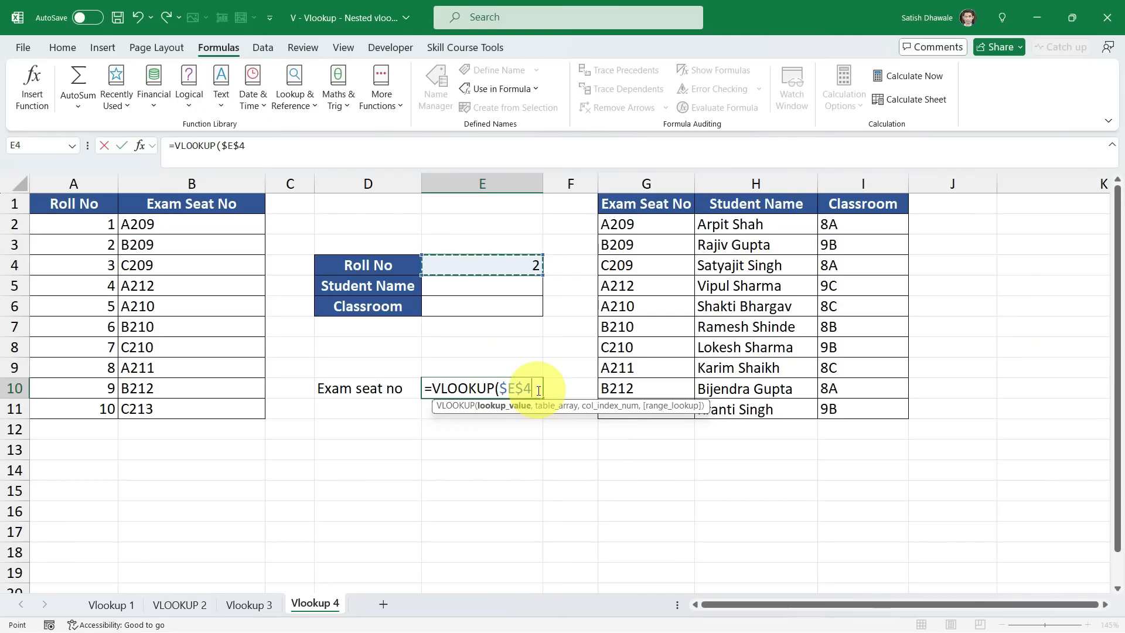
Step: Complete the E10 formula with table array Roll_No, column index 2 and exact match 0
{"action": "type", "text": ",ro"}
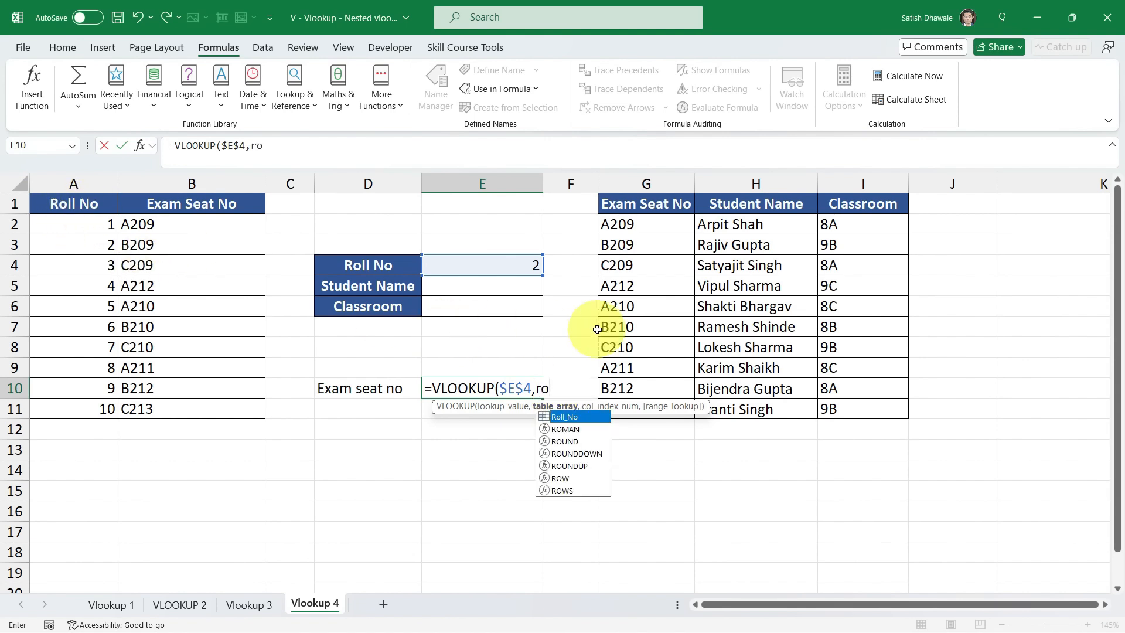
{"action": "key", "text": "Tab"}
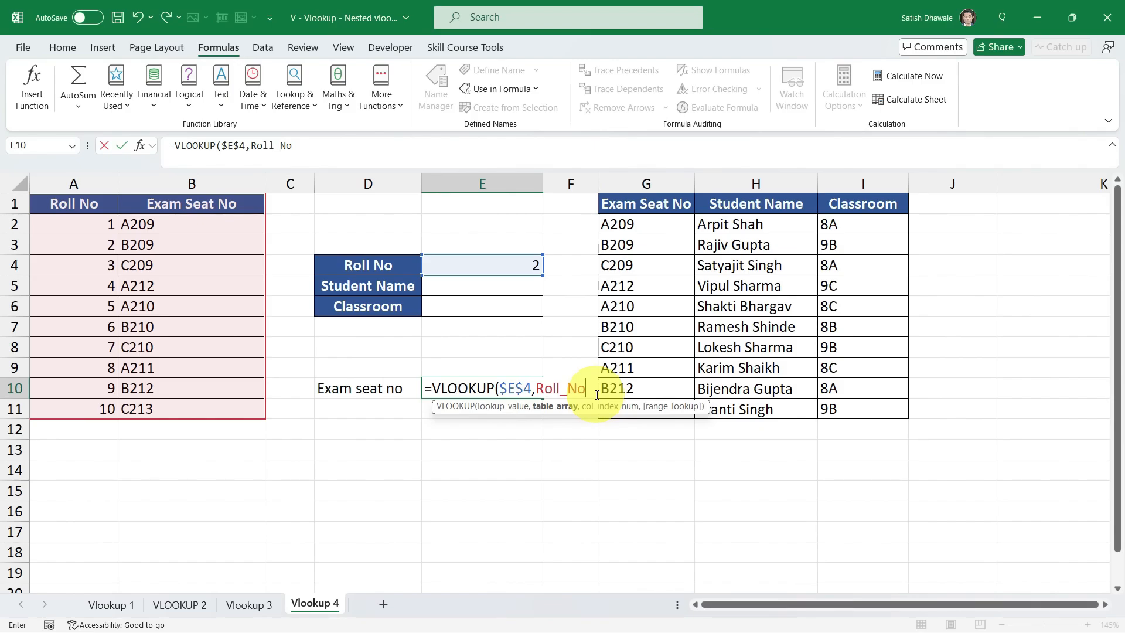
{"action": "type", "text": ",2"}
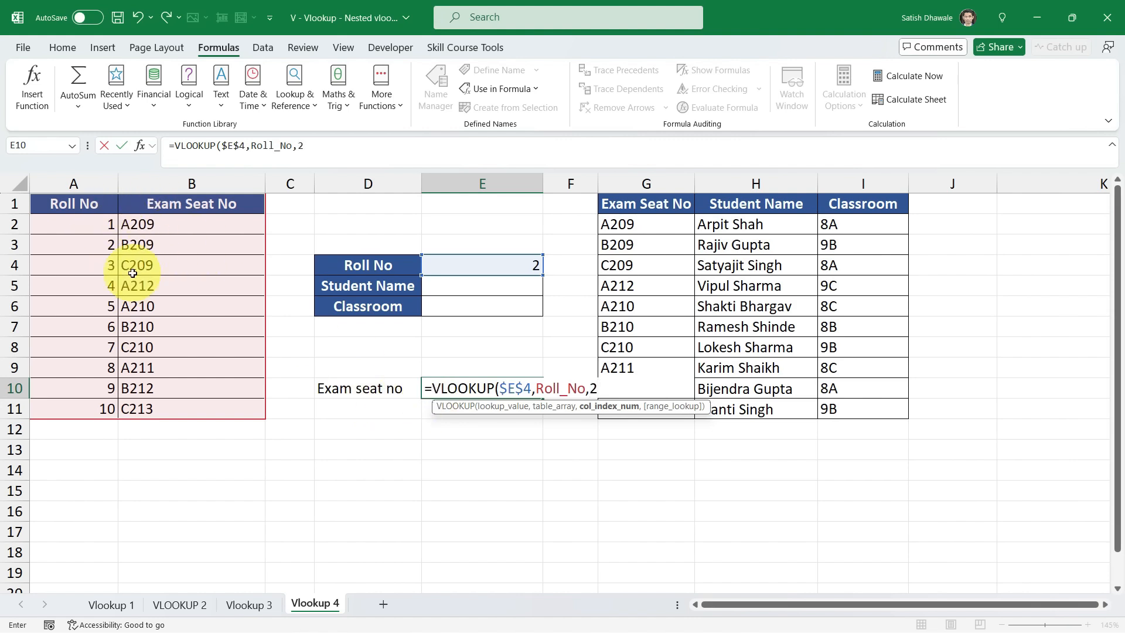
{"action": "left_click_drag", "start_coordinate": [590, 389], "coordinate": [600, 392]}
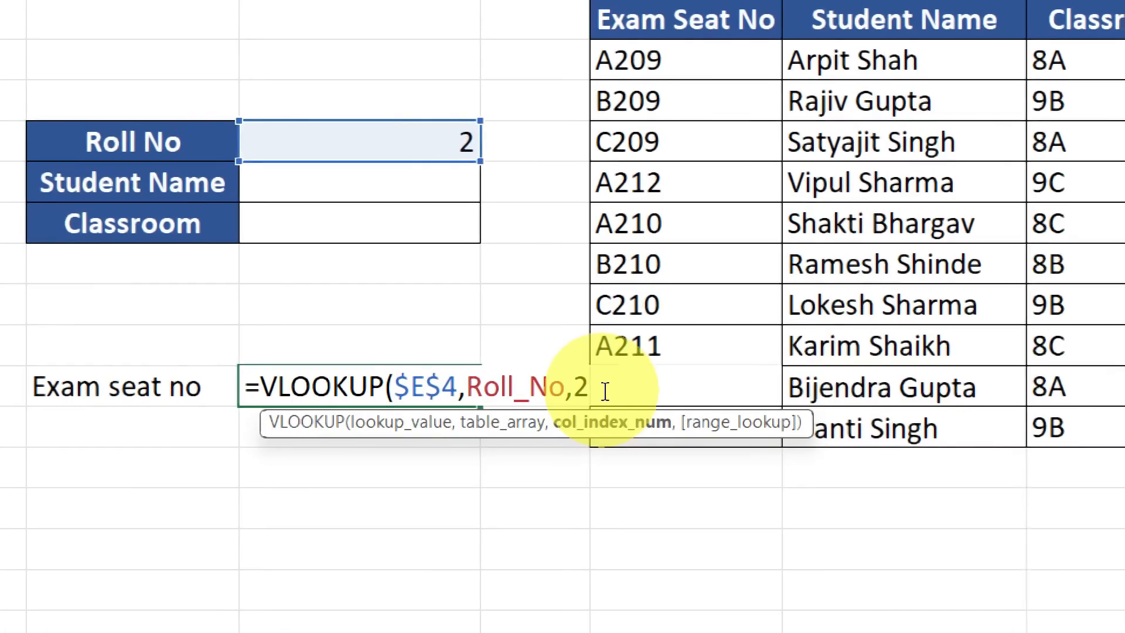
{"action": "type", "text": ",0)"}
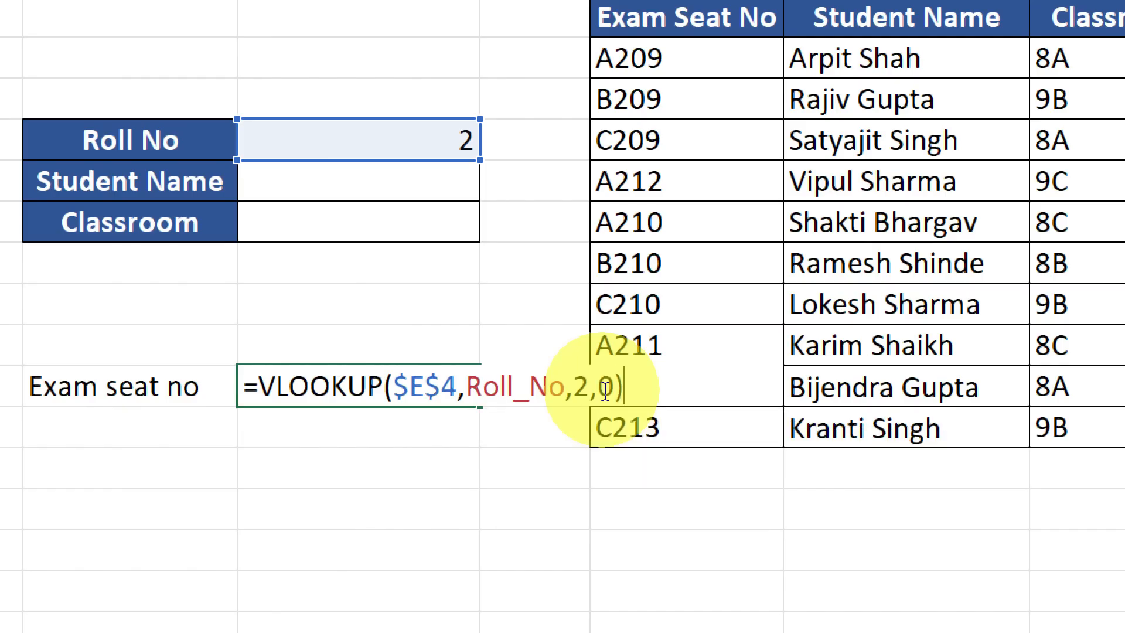
{"action": "left_click_drag", "start_coordinate": [393, 387], "coordinate": [624, 389]}
{"action": "double_click", "coordinate": [580, 386]}
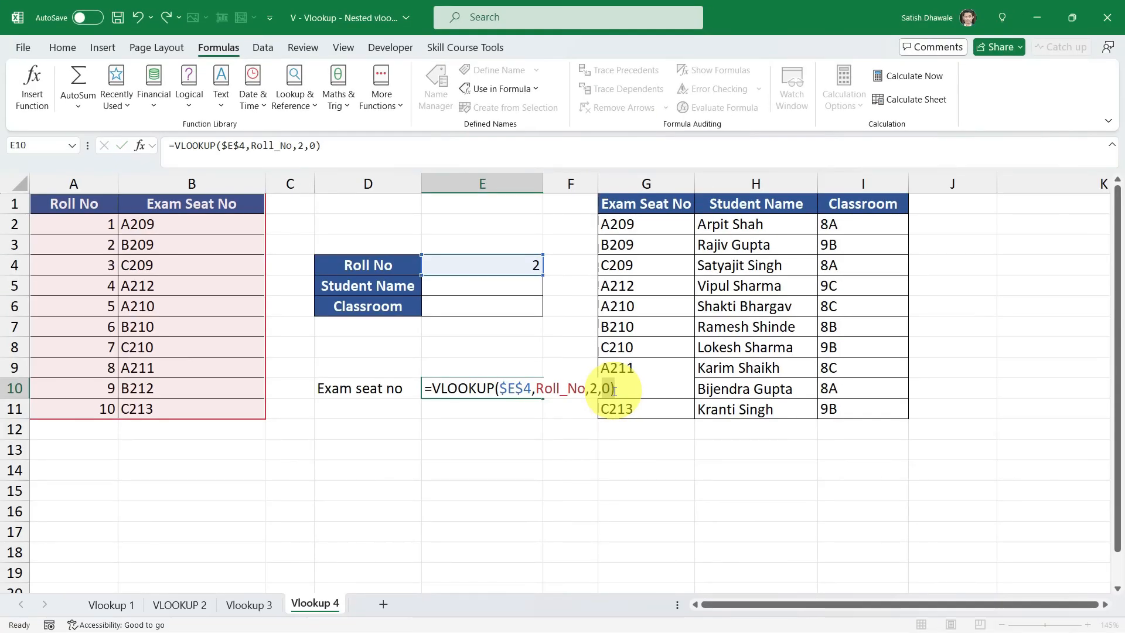
{"action": "key", "text": "Return"}
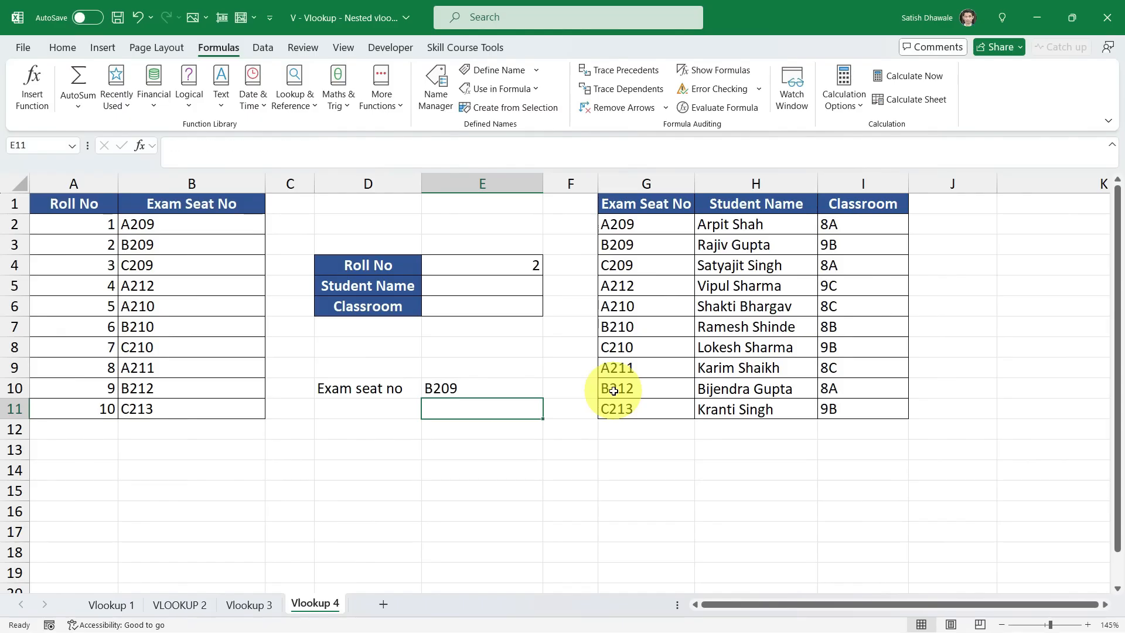
{"action": "left_click", "coordinate": [495, 381]}
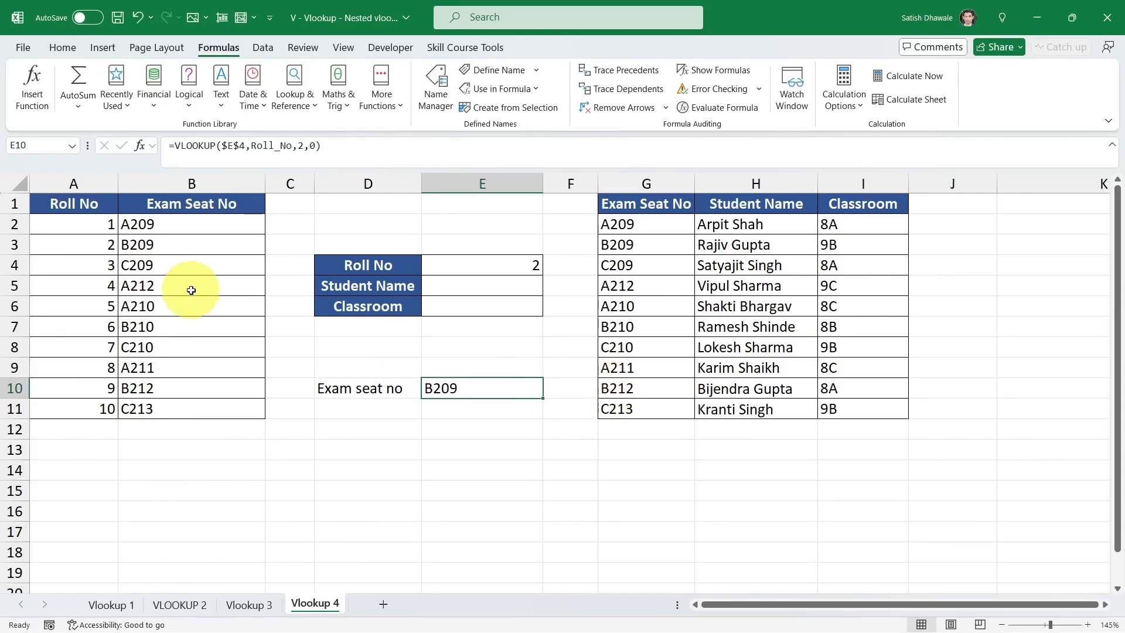
Step: Set the roll number in E4 to 4 and check the exam seat lookup in E10
{"action": "left_click", "coordinate": [483, 266]}
{"action": "type", "text": "4"}
{"action": "key", "text": "Return"}
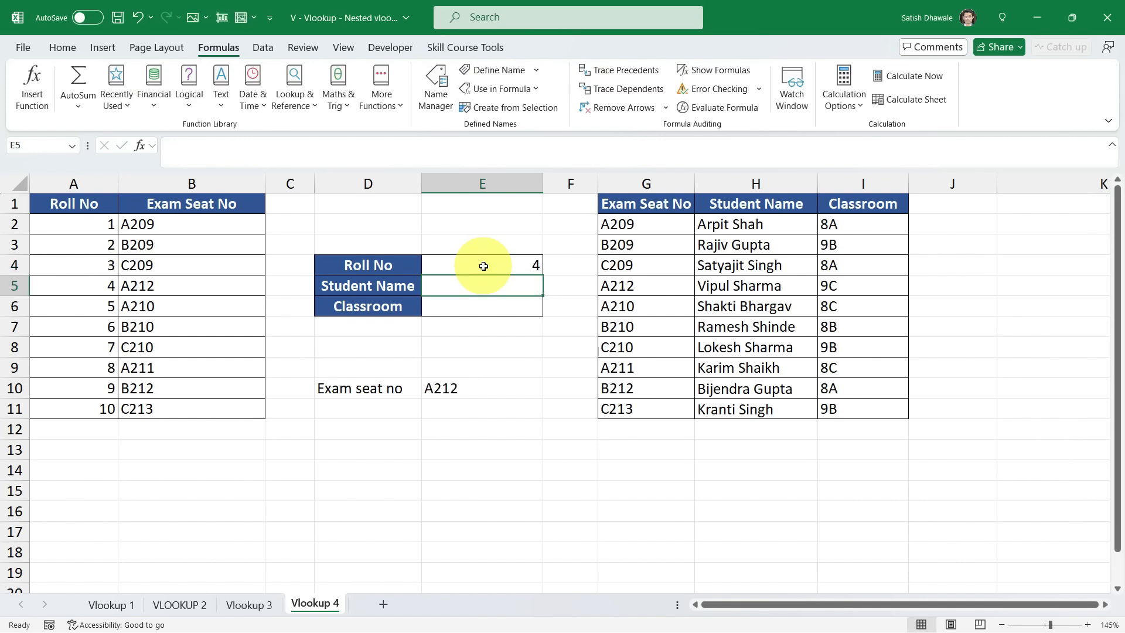
{"action": "left_click", "coordinate": [470, 384]}
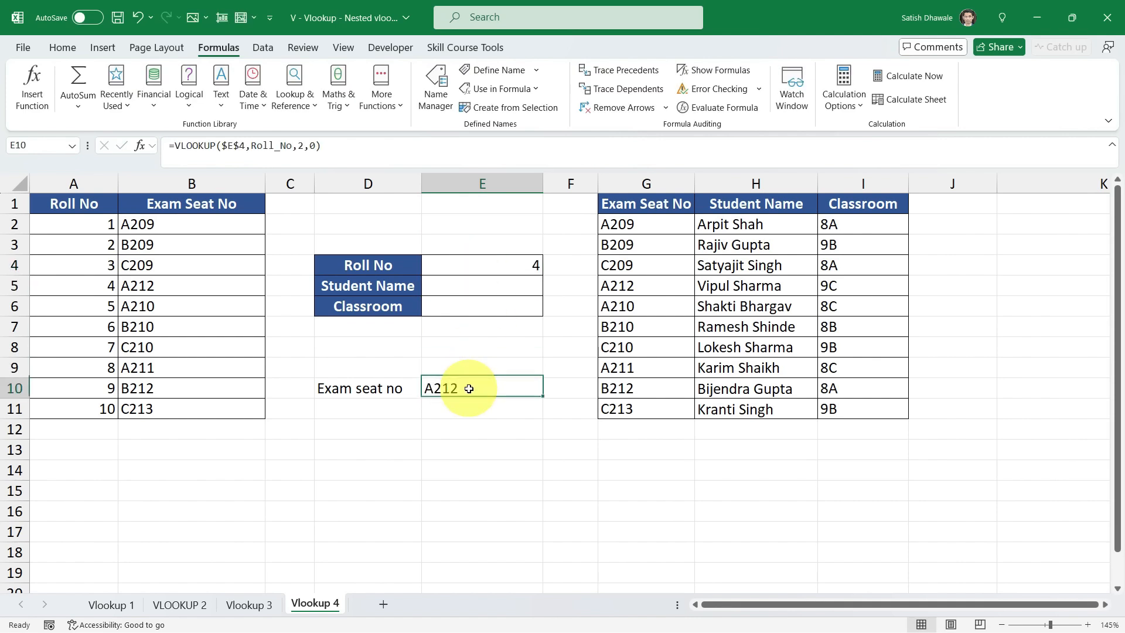
Step: Set the roll number in E4 to 3 and compare the lookup with the matching row A4:B4
{"action": "left_click", "coordinate": [497, 266]}
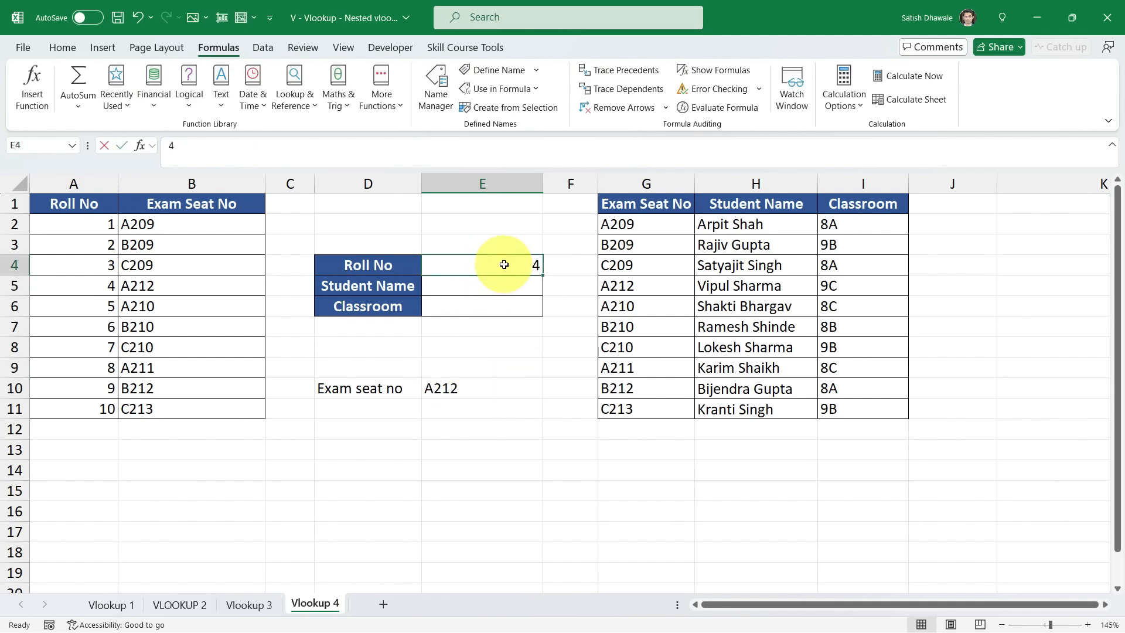
{"action": "type", "text": "3"}
{"action": "key", "text": "Return"}
{"action": "left_click_drag", "start_coordinate": [102, 265], "coordinate": [181, 265]}
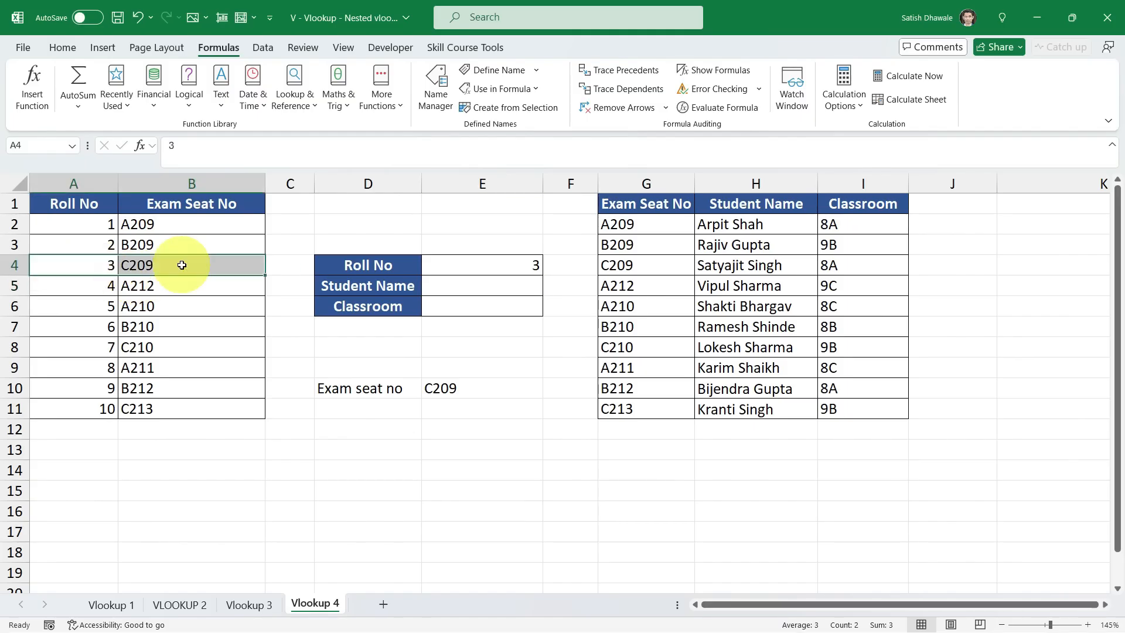
{"action": "key", "text": "ctrl+b"}
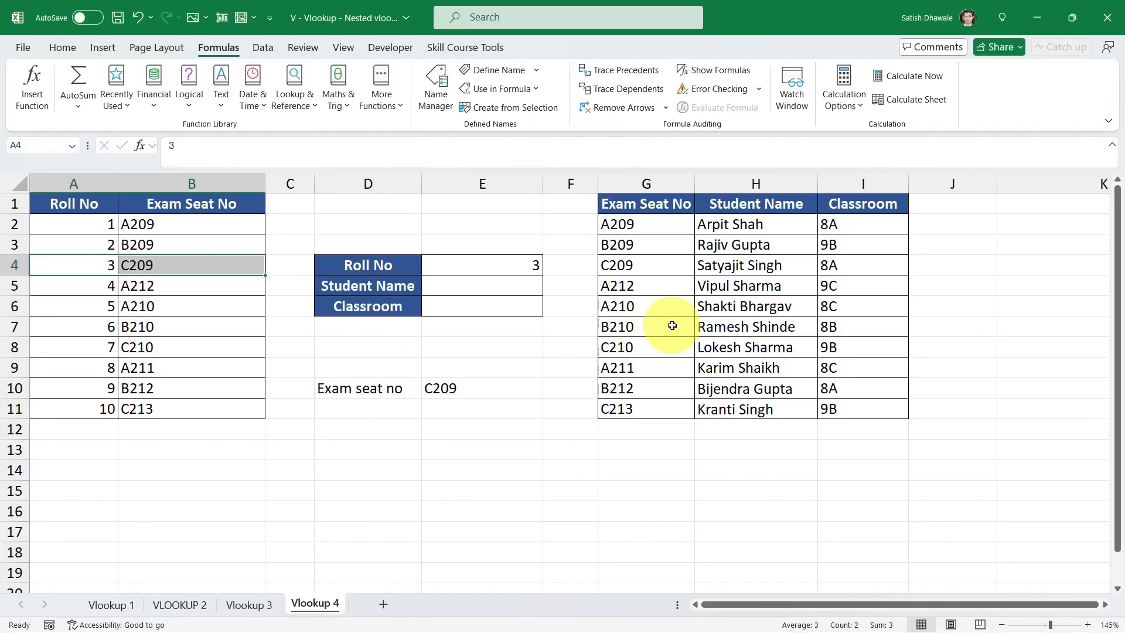
Step: Trace the exam seat number in E10 to its matching row in the G1:I11 table, and make E10 bold
{"action": "left_click", "coordinate": [479, 388]}
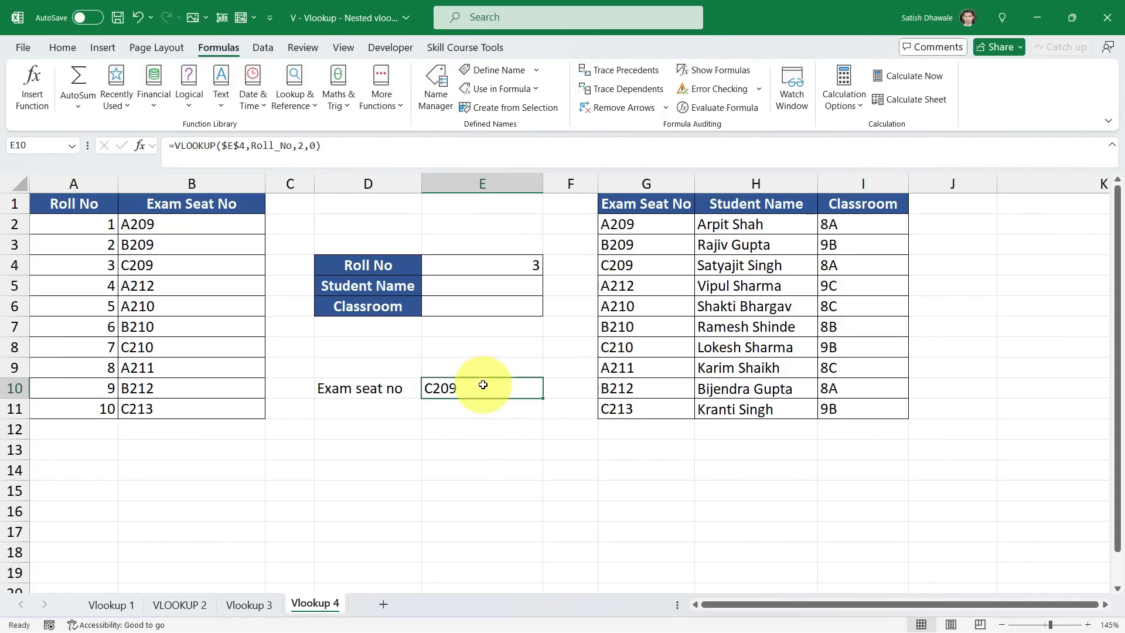
{"action": "left_click_drag", "start_coordinate": [648, 222], "coordinate": [627, 407]}
{"action": "left_click", "coordinate": [652, 269]}
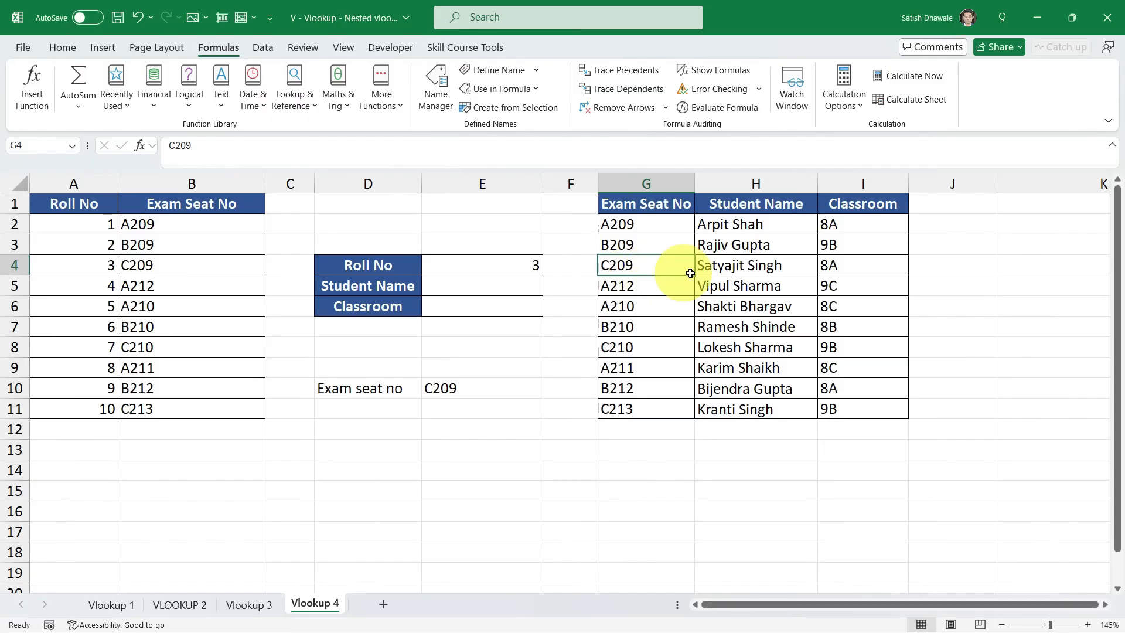
{"action": "left_click_drag", "start_coordinate": [677, 267], "coordinate": [841, 271]}
{"action": "left_click_drag", "start_coordinate": [648, 207], "coordinate": [648, 407]}
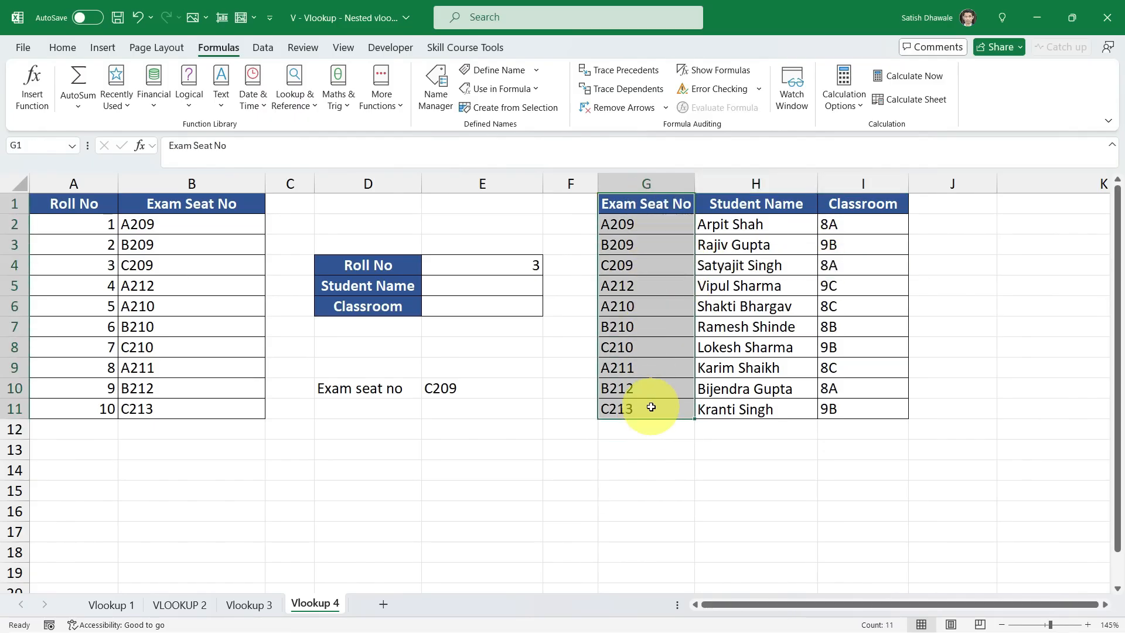
{"action": "left_click_drag", "start_coordinate": [667, 272], "coordinate": [863, 269]}
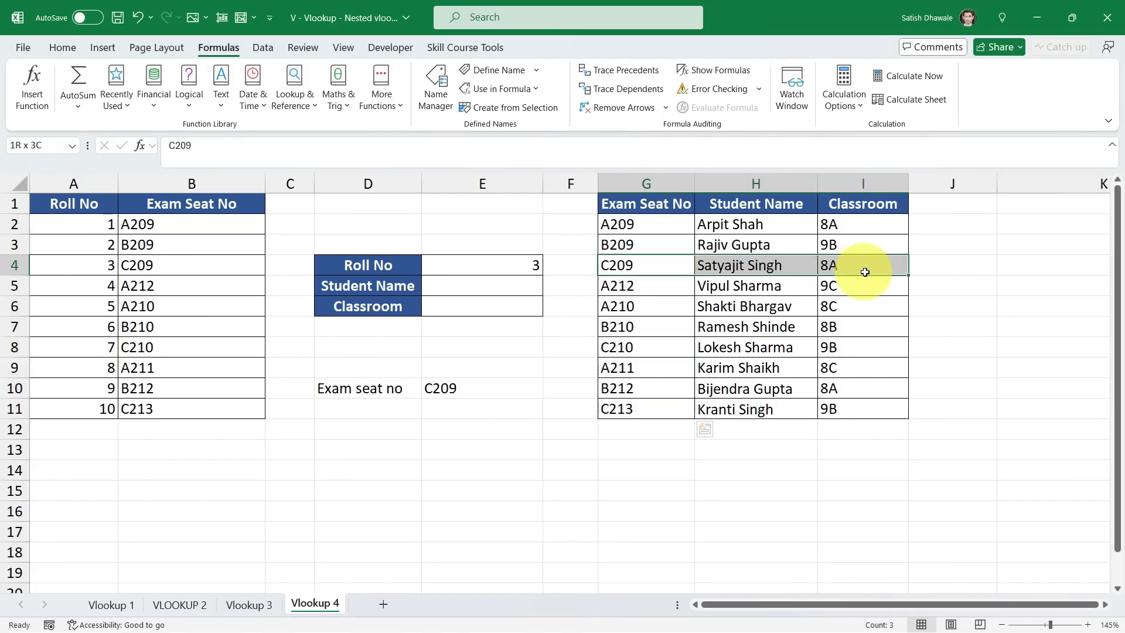
{"action": "left_click", "coordinate": [511, 391]}
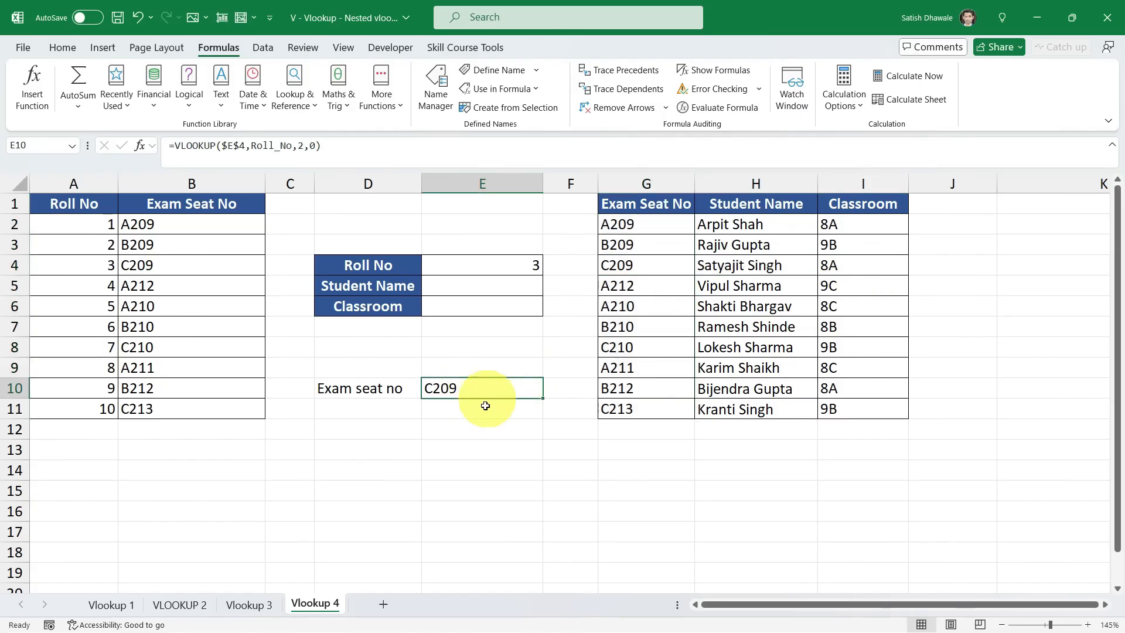
{"action": "key", "text": "ctrl+b"}
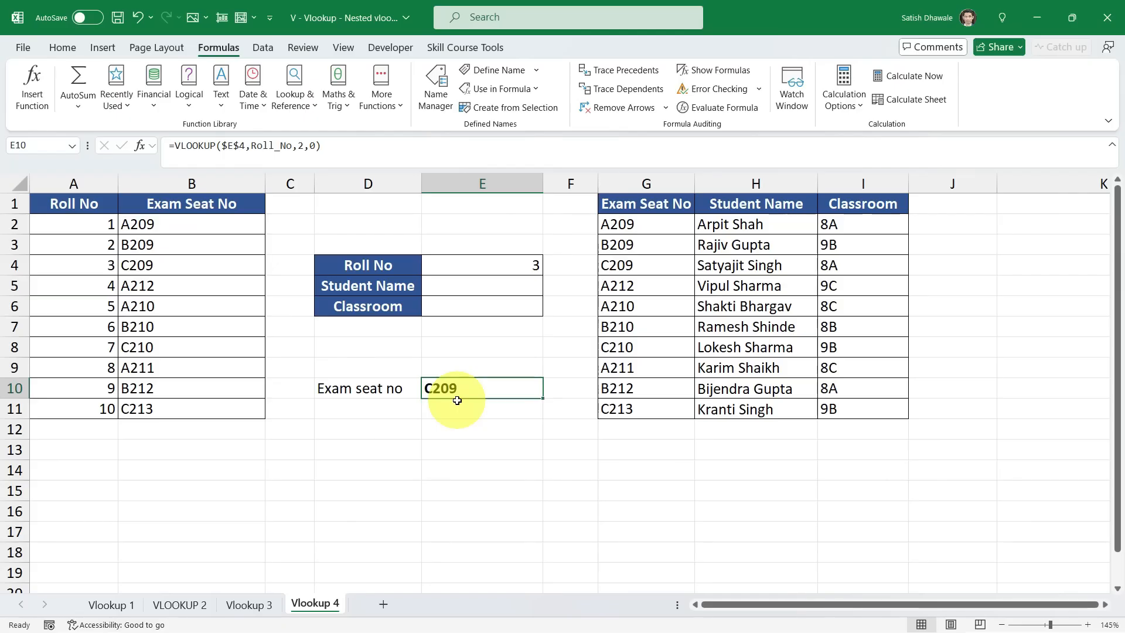
Step: Start a VLOOKUP formula in the Student Name result cell E5 with the absolute lookup value $E$10
{"action": "left_click", "coordinate": [462, 285]}
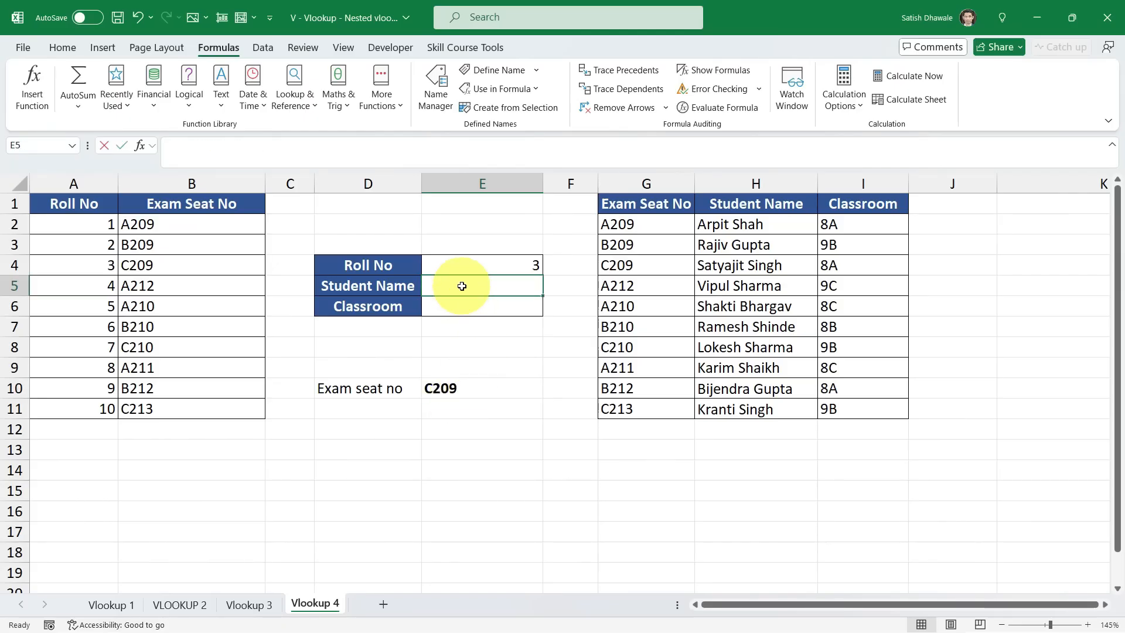
{"action": "type", "text": "=vlo"}
{"action": "key", "text": "Tab"}
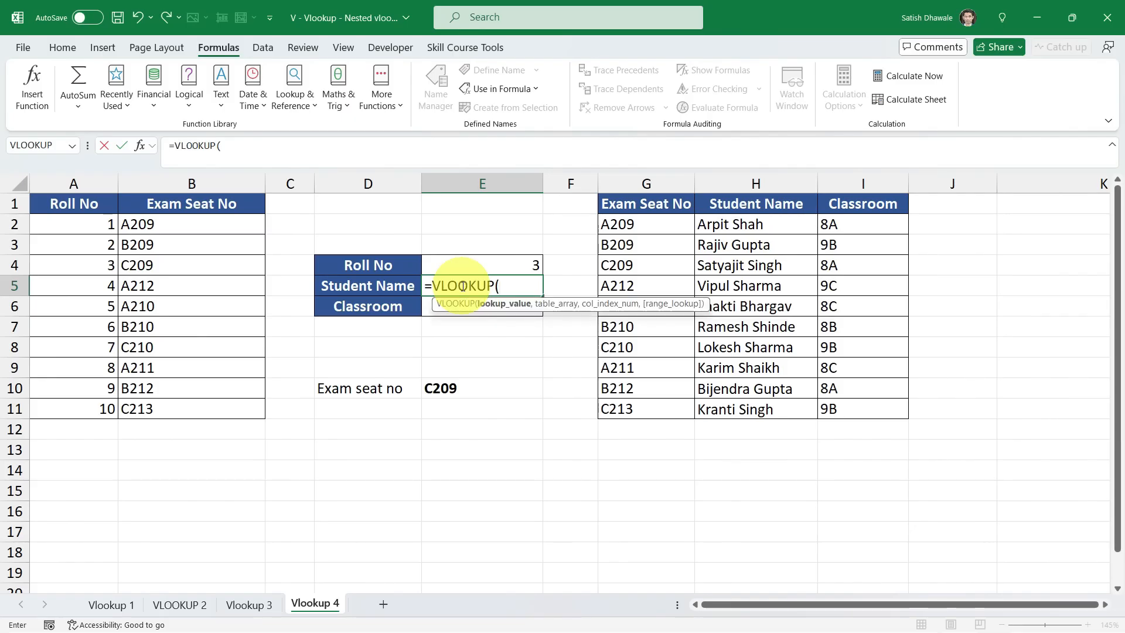
{"action": "left_click", "coordinate": [507, 259]}
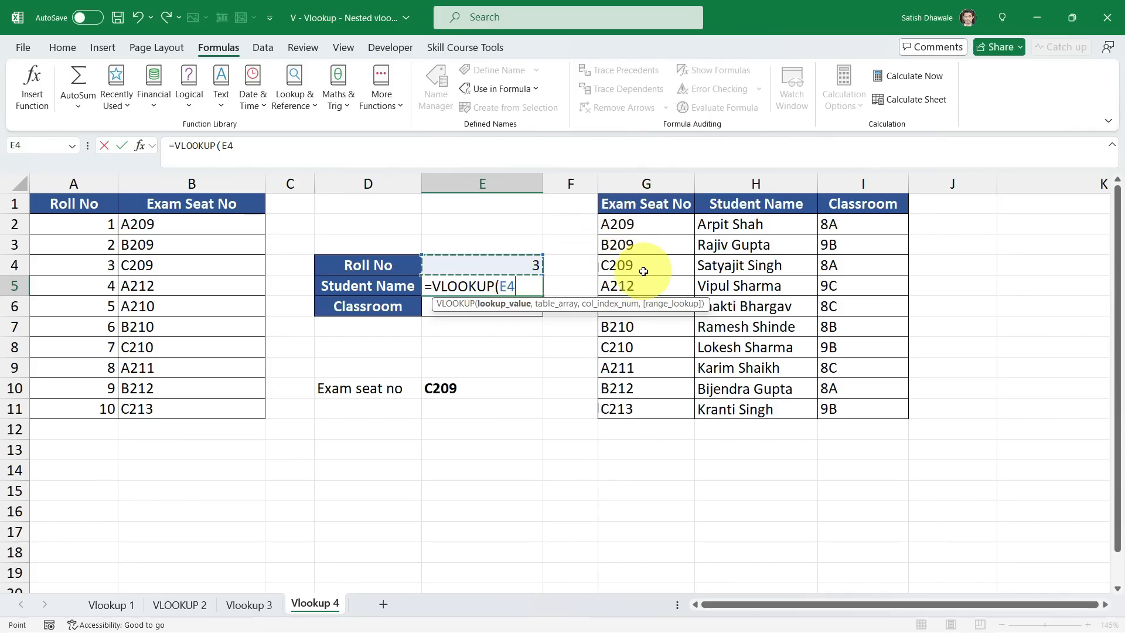
{"action": "left_click", "coordinate": [455, 391]}
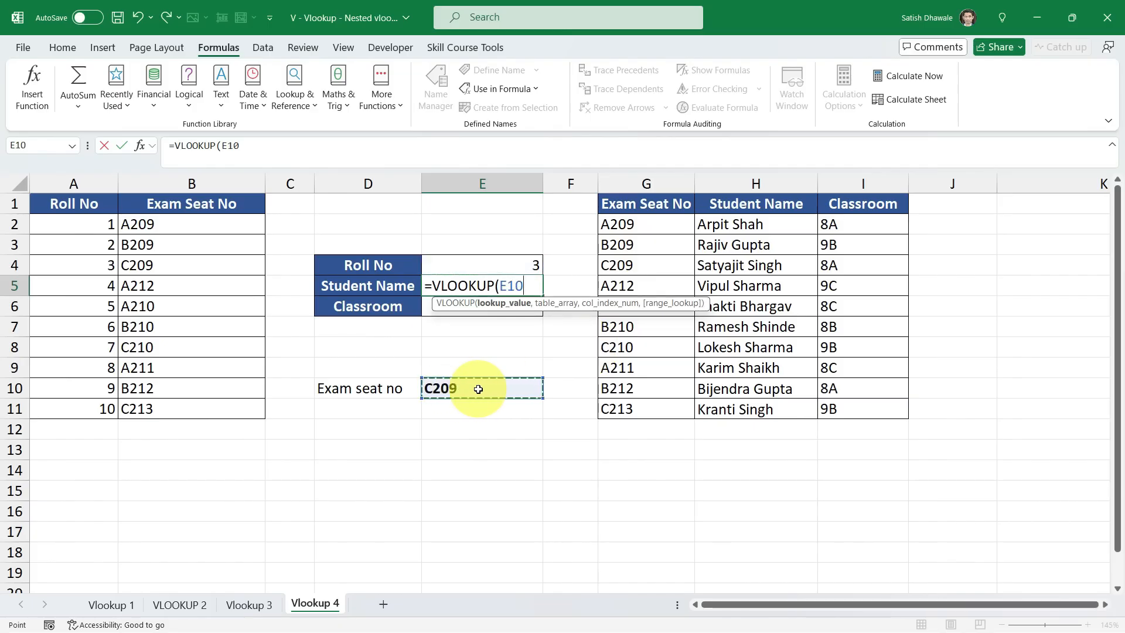
{"action": "key", "text": "F4"}
{"action": "type", "text": ","}
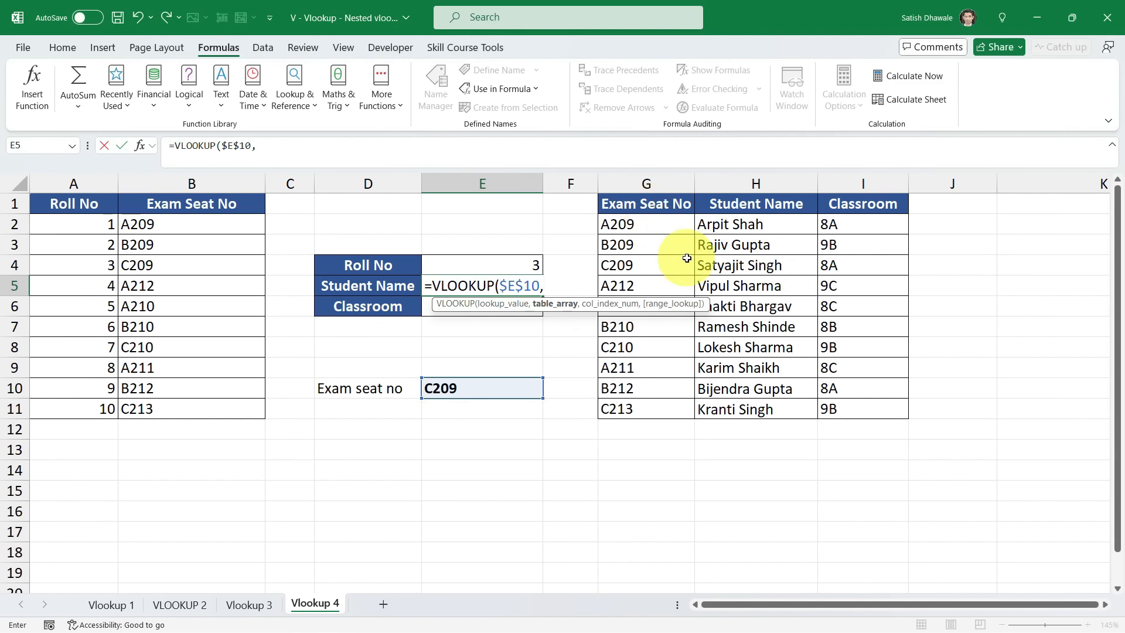
Step: Add the named range Exam_Seat_No as the table array of the VLOOKUP formula in E5
{"action": "type", "text": "ex"}
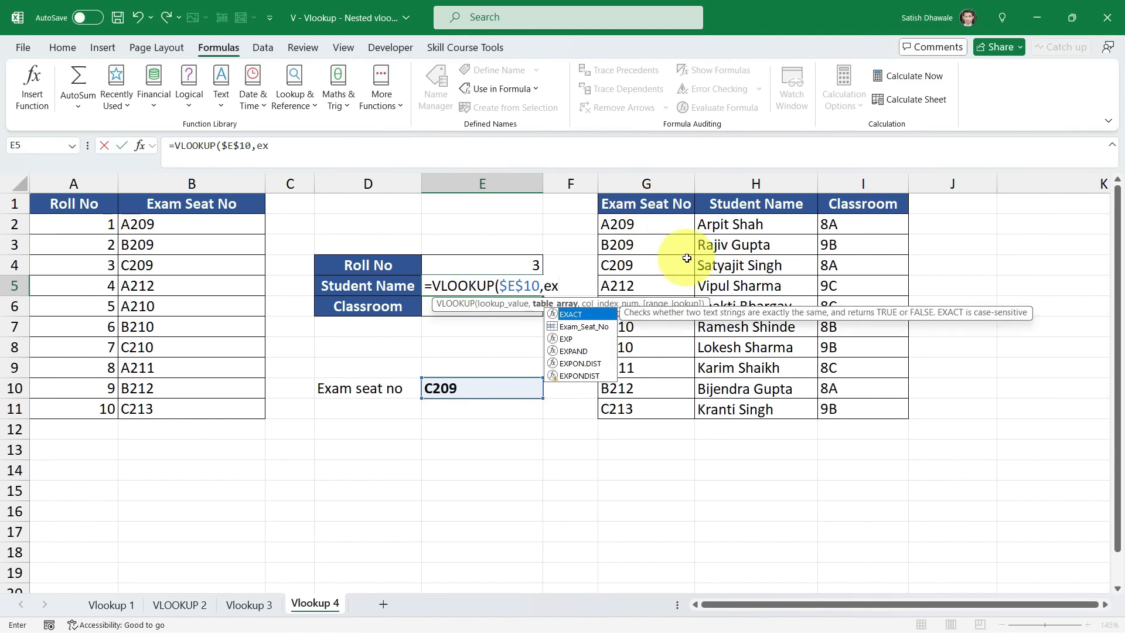
{"action": "type", "text": "a"}
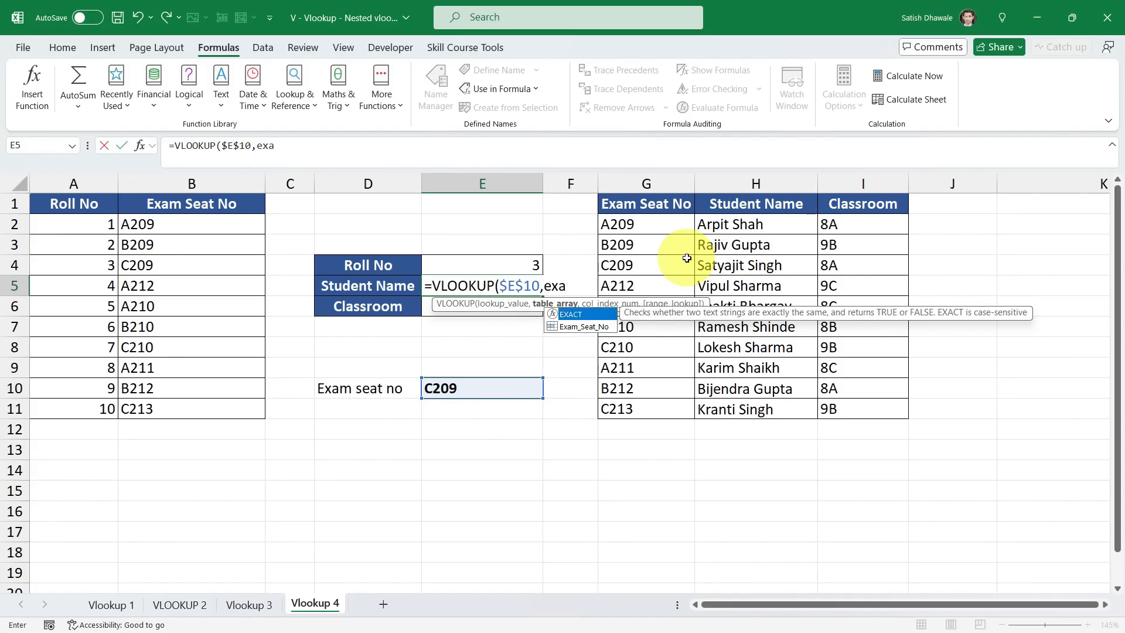
{"action": "key", "text": "Down"}
{"action": "key", "text": "Tab"}
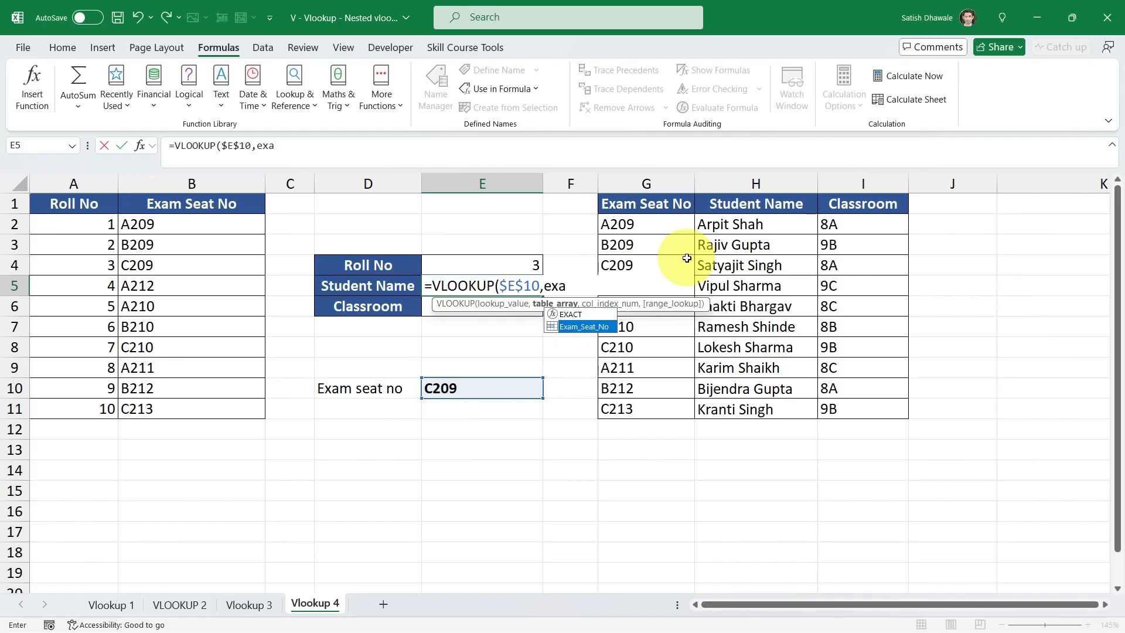
{"action": "type", "text": ","}
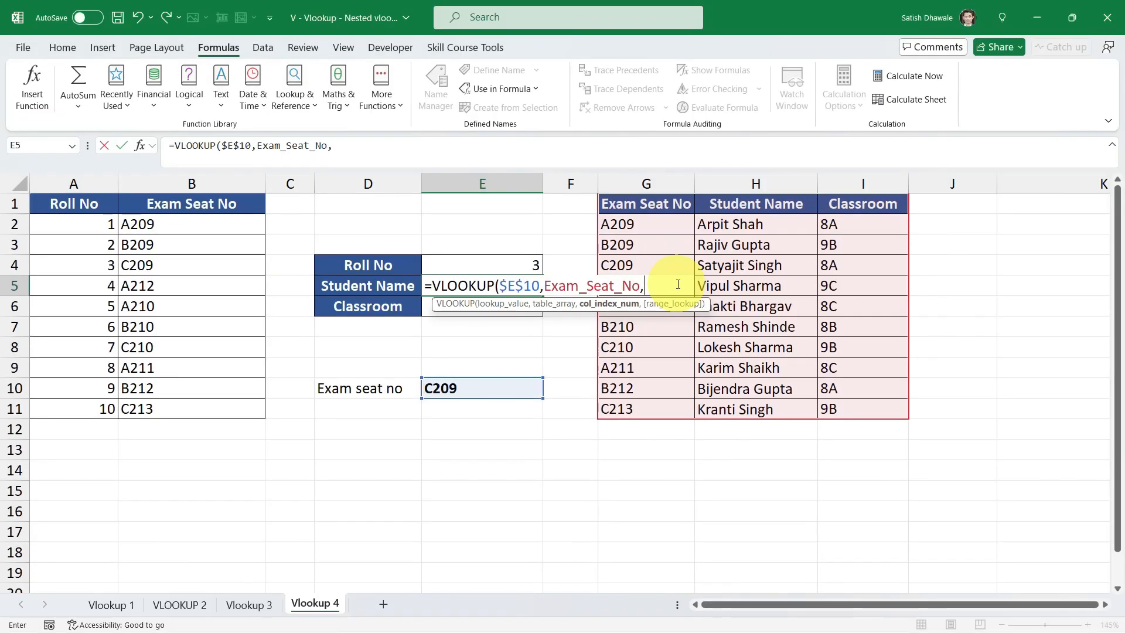
Step: Use row()-3 as the VLOOKUP's column index and relate it to the formula's row number
{"action": "type", "text": "row"}
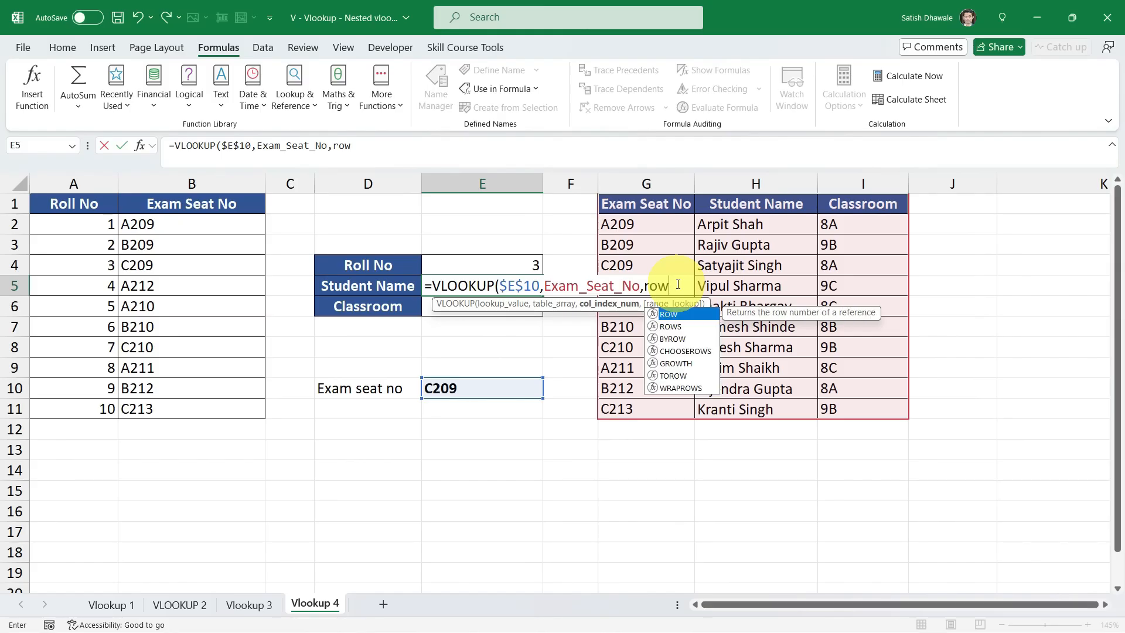
{"action": "type", "text": "()"}
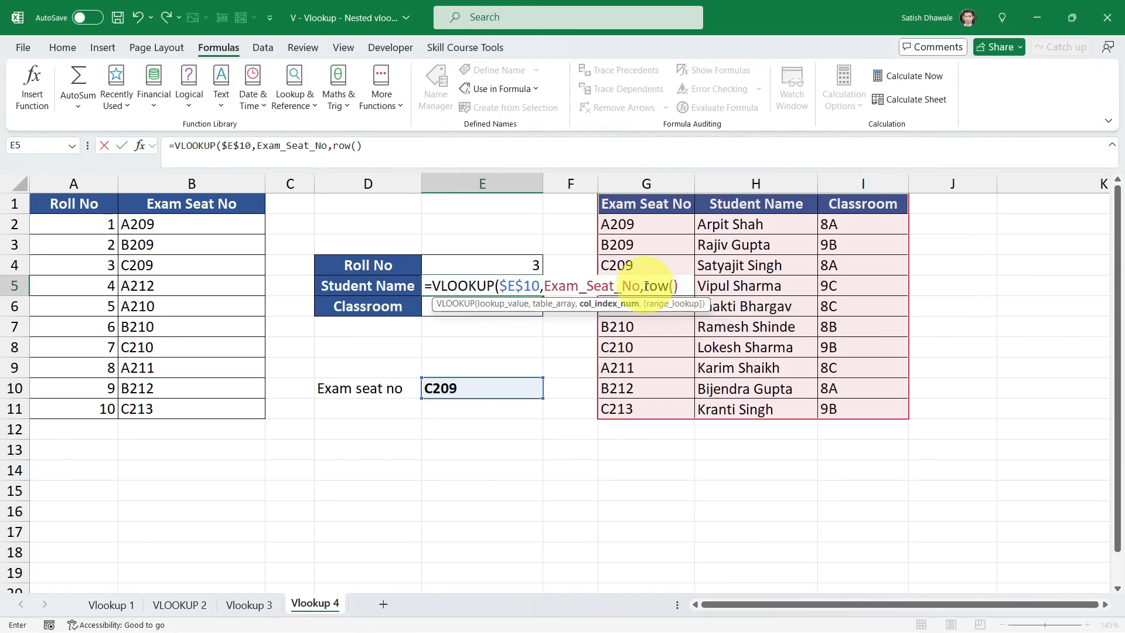
{"action": "left_click_drag", "start_coordinate": [646, 286], "coordinate": [676, 287]}
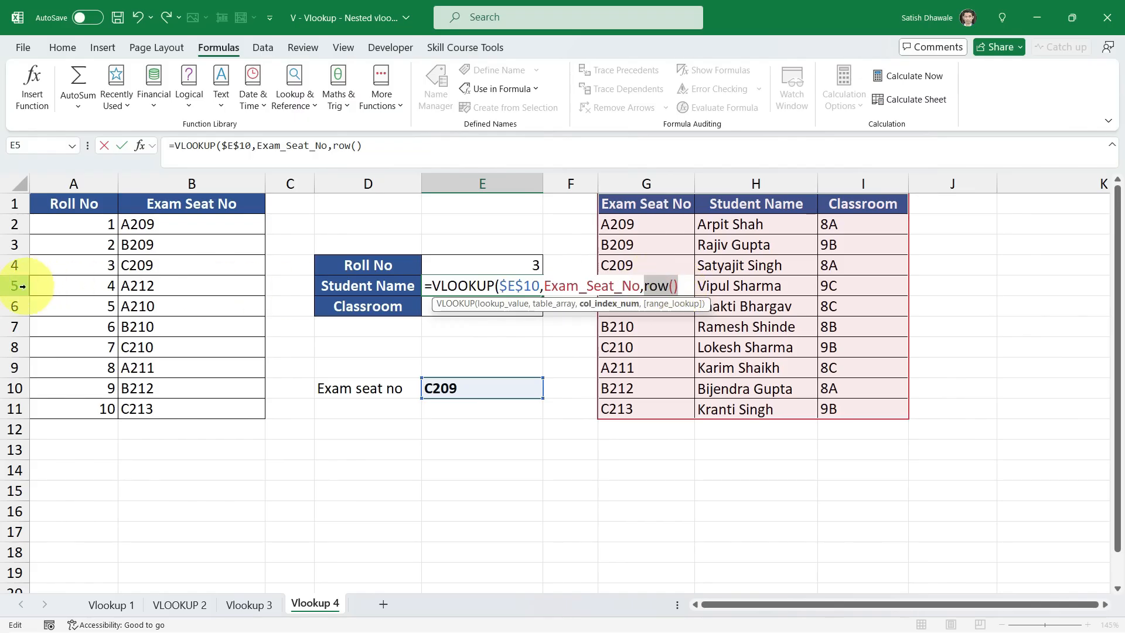
{"action": "mouse_move", "coordinate": [680, 284]}
{"action": "left_mouse_down"}
{"action": "mouse_move", "coordinate": [651, 287]}
{"action": "mouse_move", "coordinate": [668, 289]}
{"action": "left_mouse_up"}
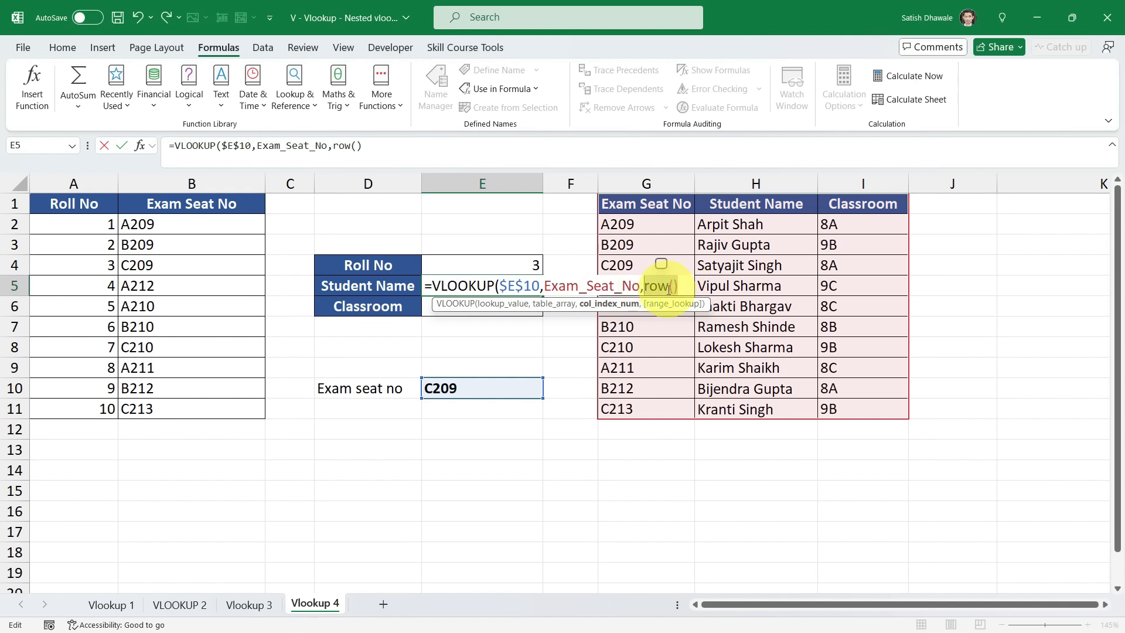
{"action": "left_click", "coordinate": [681, 290]}
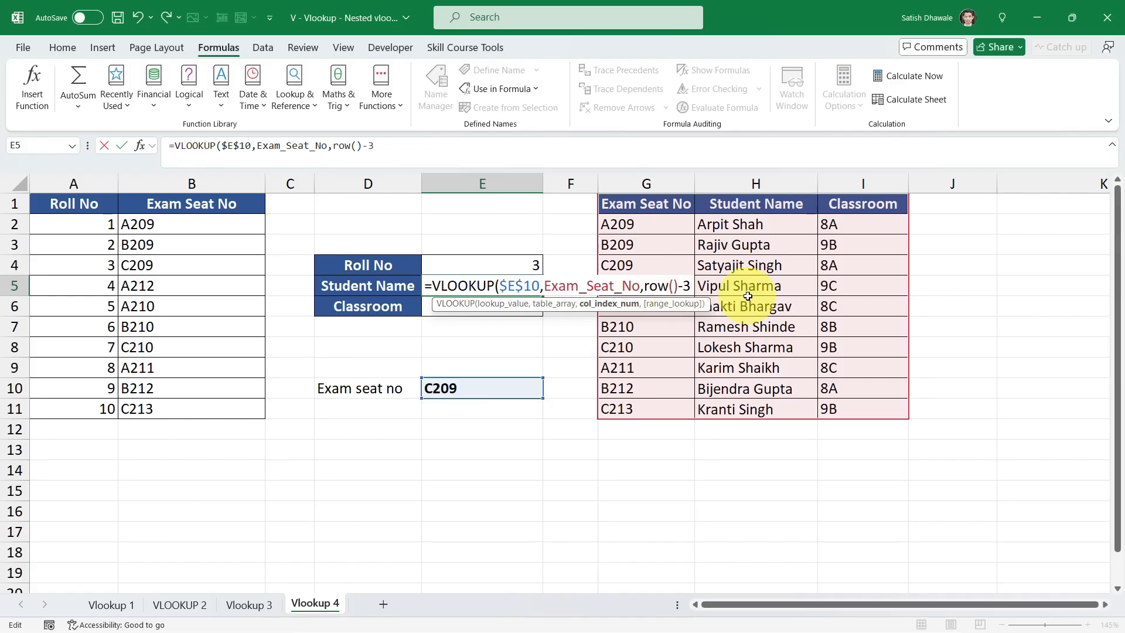
{"action": "left_click_drag", "start_coordinate": [644, 289], "coordinate": [690, 288]}
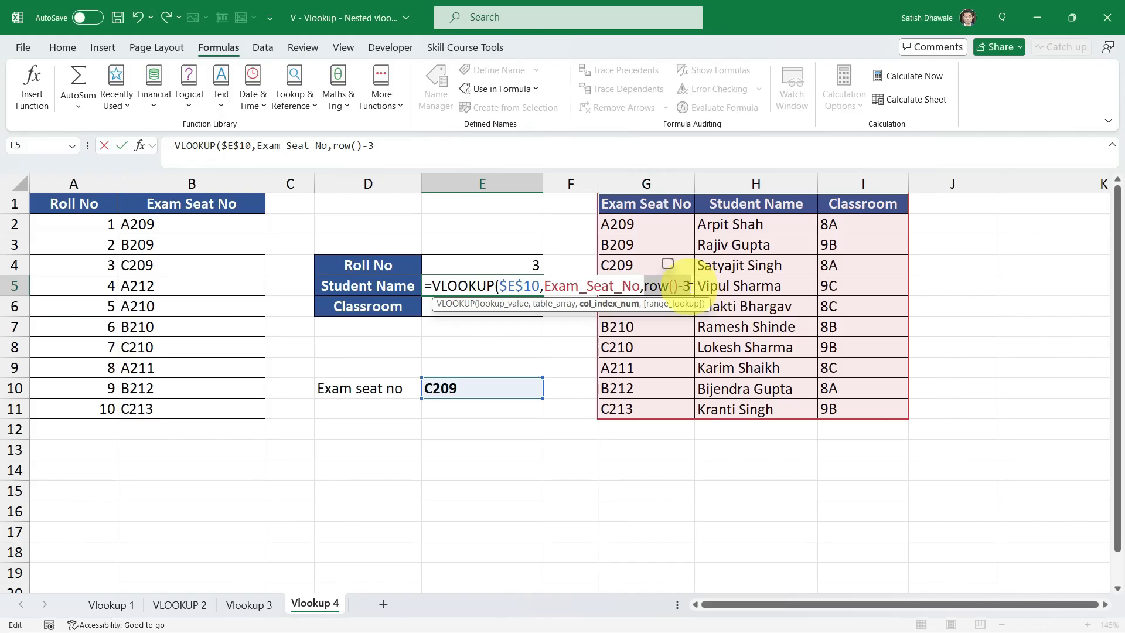
{"action": "left_click", "coordinate": [694, 288]}
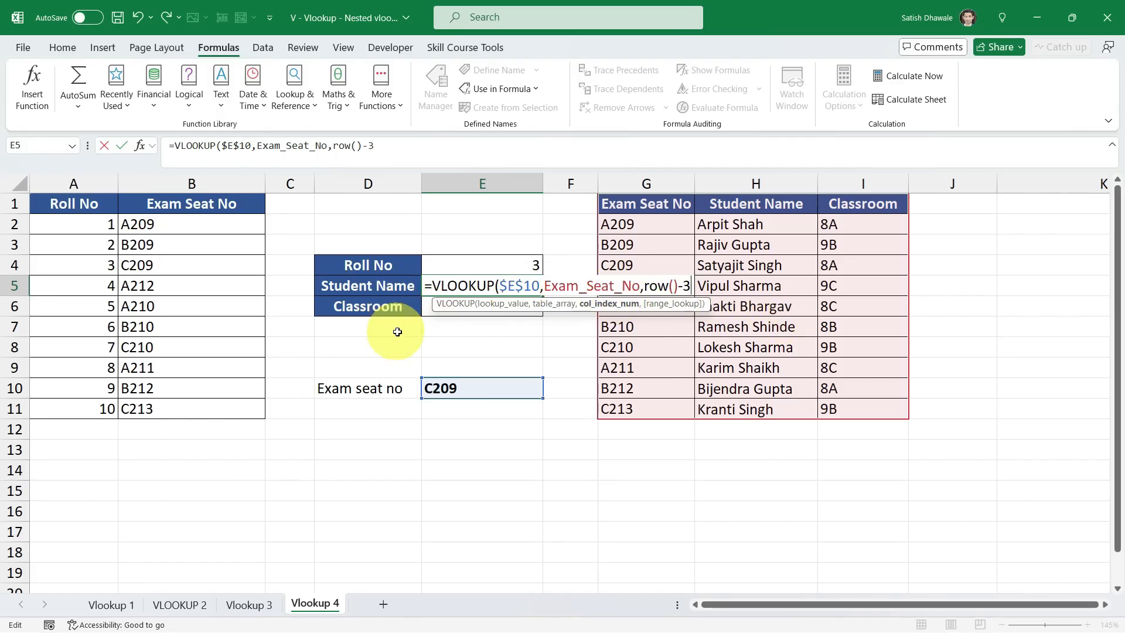
{"action": "left_click_drag", "start_coordinate": [644, 285], "coordinate": [684, 286]}
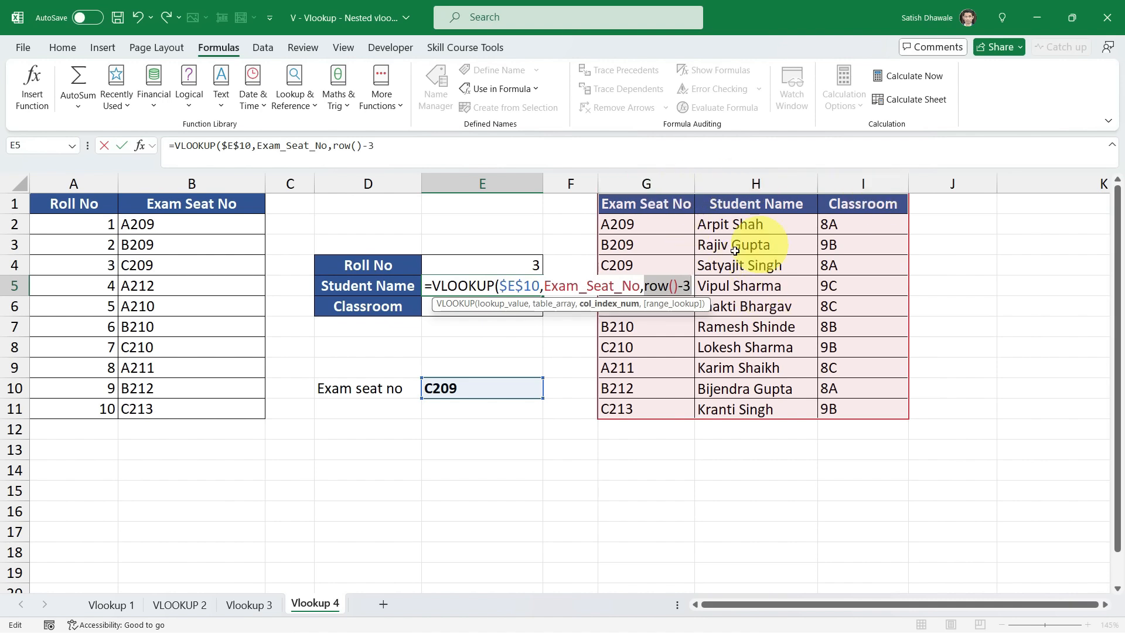
{"action": "left_click_drag", "start_coordinate": [644, 286], "coordinate": [672, 291]}
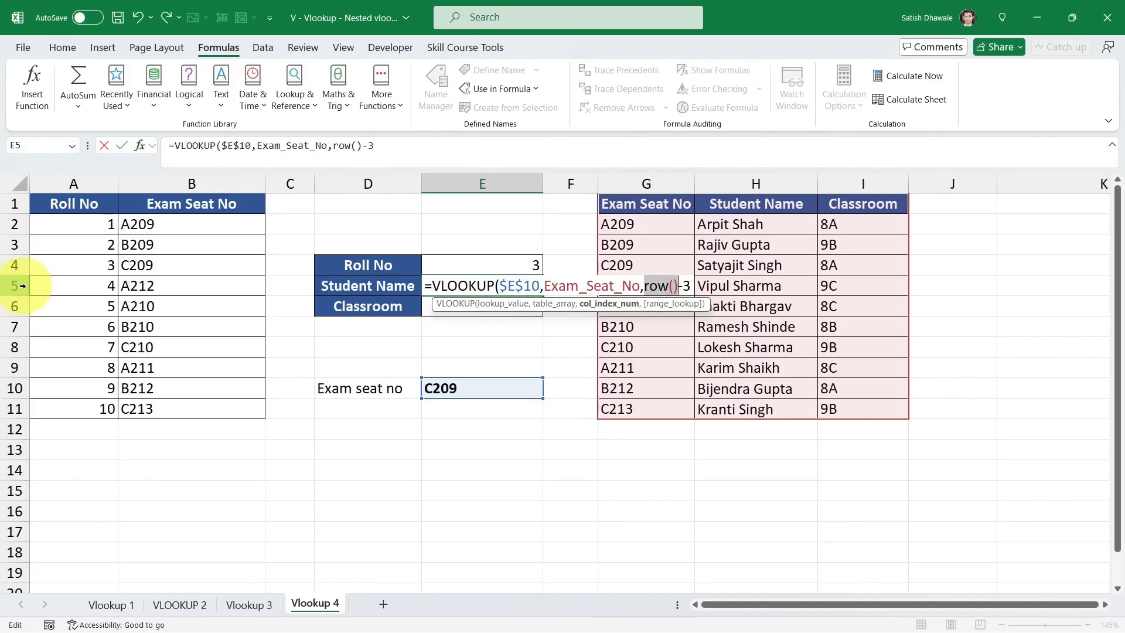
{"action": "left_click_drag", "start_coordinate": [691, 290], "coordinate": [648, 287]}
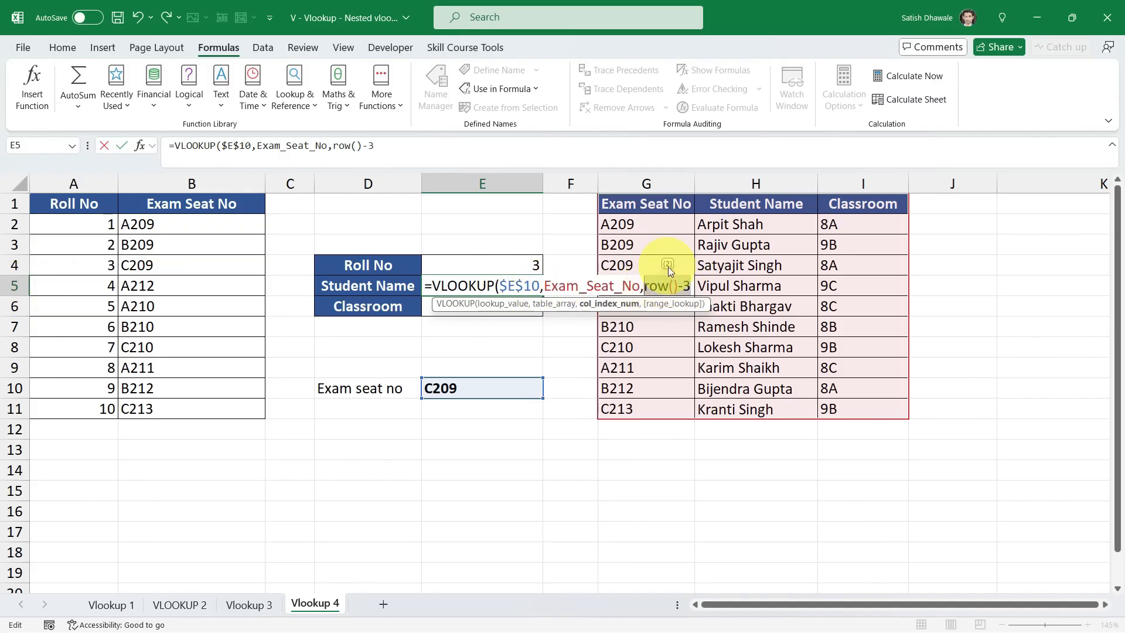
{"action": "left_click", "coordinate": [703, 289]}
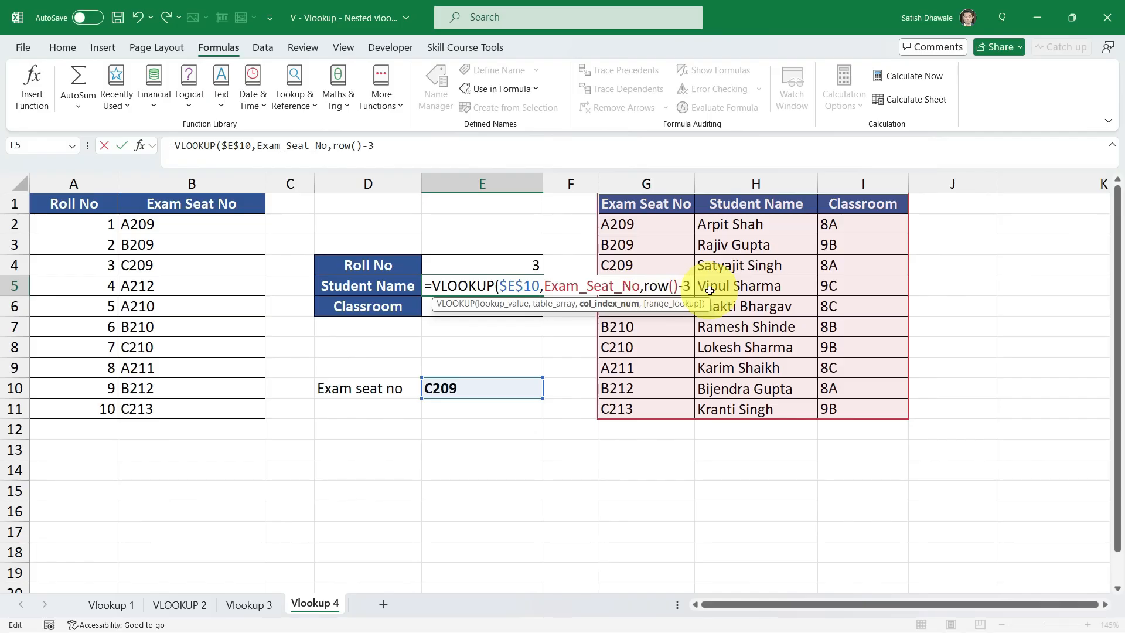
Step: Finish the VLOOKUP formula in E5 with 0 for an exact match and enter it
{"action": "type", "text": ",0"}
{"action": "type", "text": ")"}
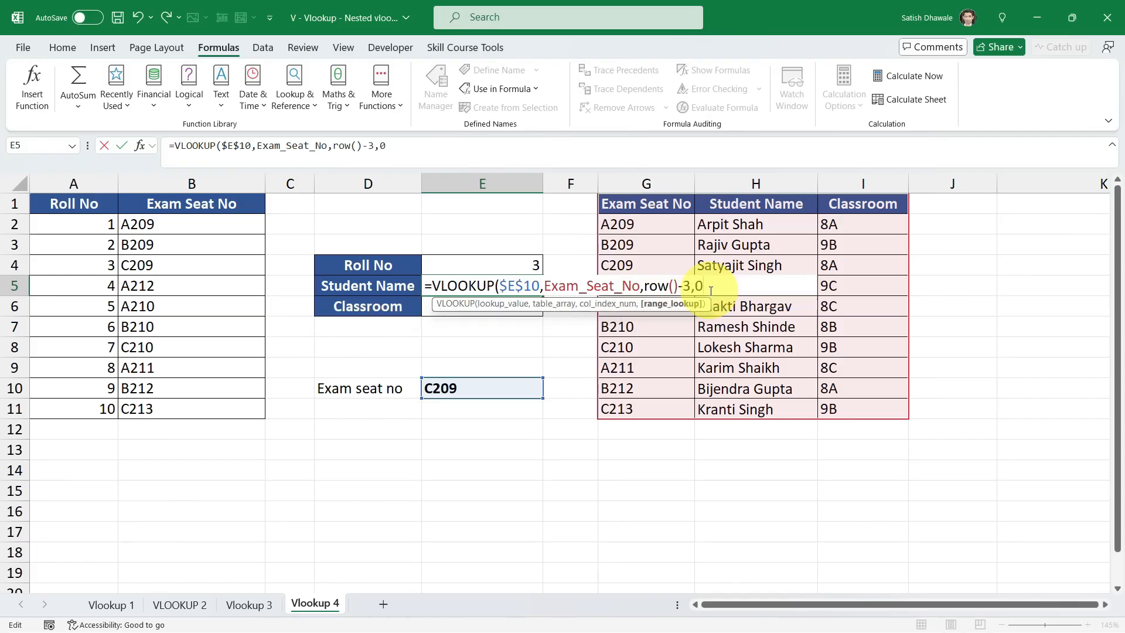
{"action": "key", "text": "Return"}
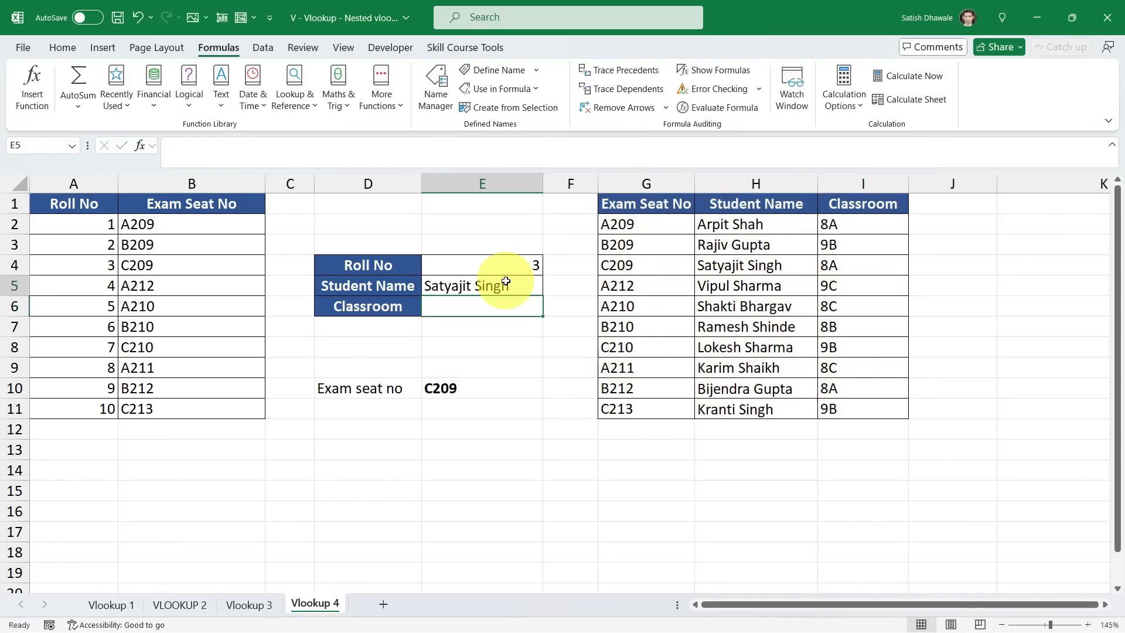
Step: Fill the Student Name formula from E5 down to the Classroom cell E6 and compare the results with row G4:I4
{"action": "left_click", "coordinate": [515, 286]}
{"action": "left_click_drag", "start_coordinate": [542, 296], "coordinate": [543, 316]}
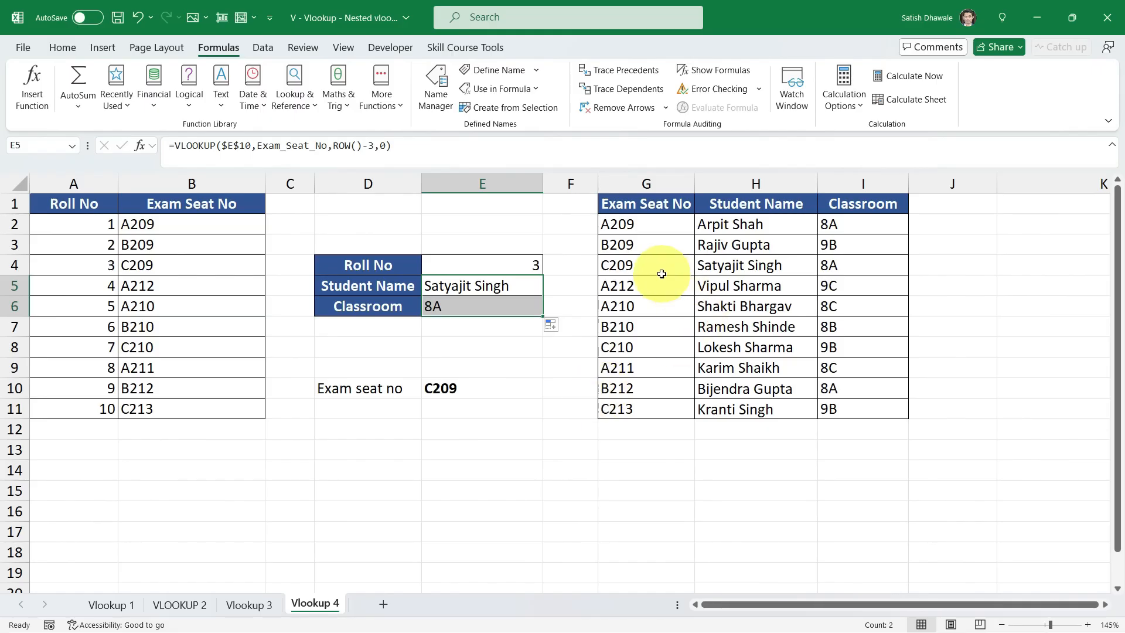
{"action": "left_click_drag", "start_coordinate": [660, 268], "coordinate": [901, 265]}
Step: Set the roll number in E4 to 2 and check the student name and classroom in E5:E6
{"action": "left_click", "coordinate": [483, 265]}
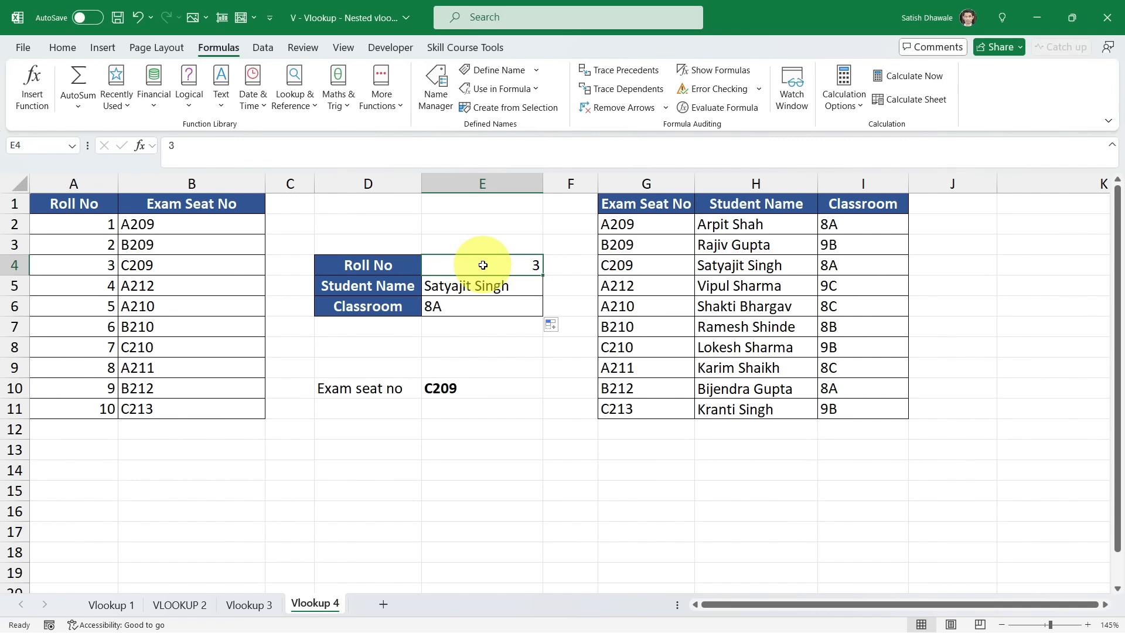
{"action": "type", "text": "2"}
{"action": "key", "text": "Return"}
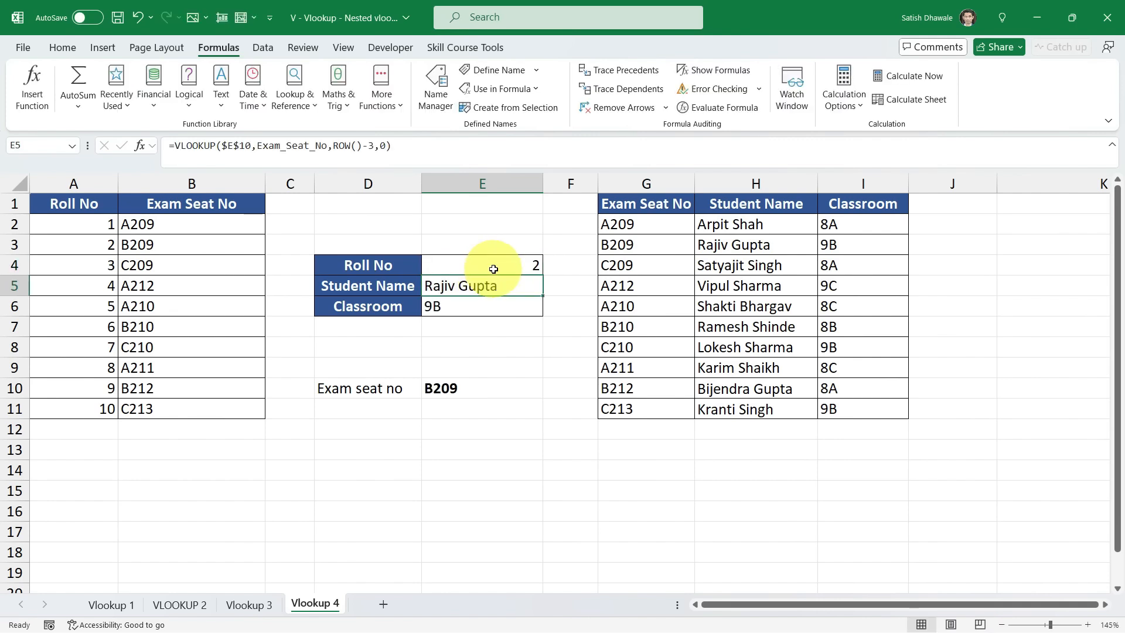
{"action": "left_click", "coordinate": [516, 261]}
{"action": "left_click_drag", "start_coordinate": [503, 287], "coordinate": [500, 308]}
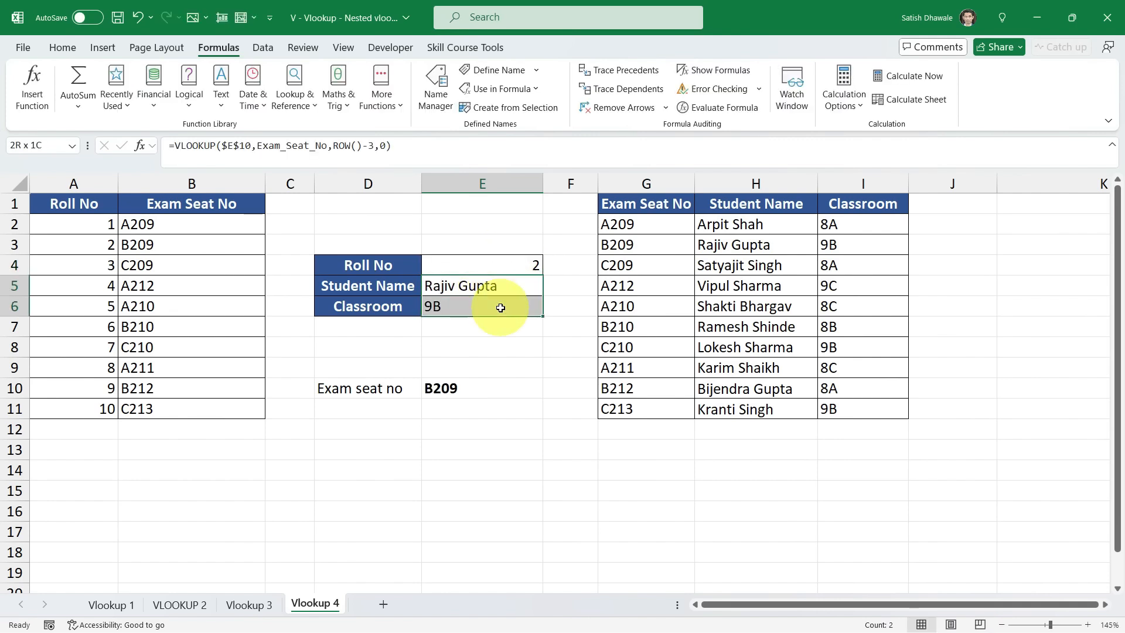
Step: Set the roll number in E4 to 3 and trace the exam seat number in E10 to its matching row G4:I4
{"action": "left_click", "coordinate": [535, 265]}
{"action": "type", "text": "3"}
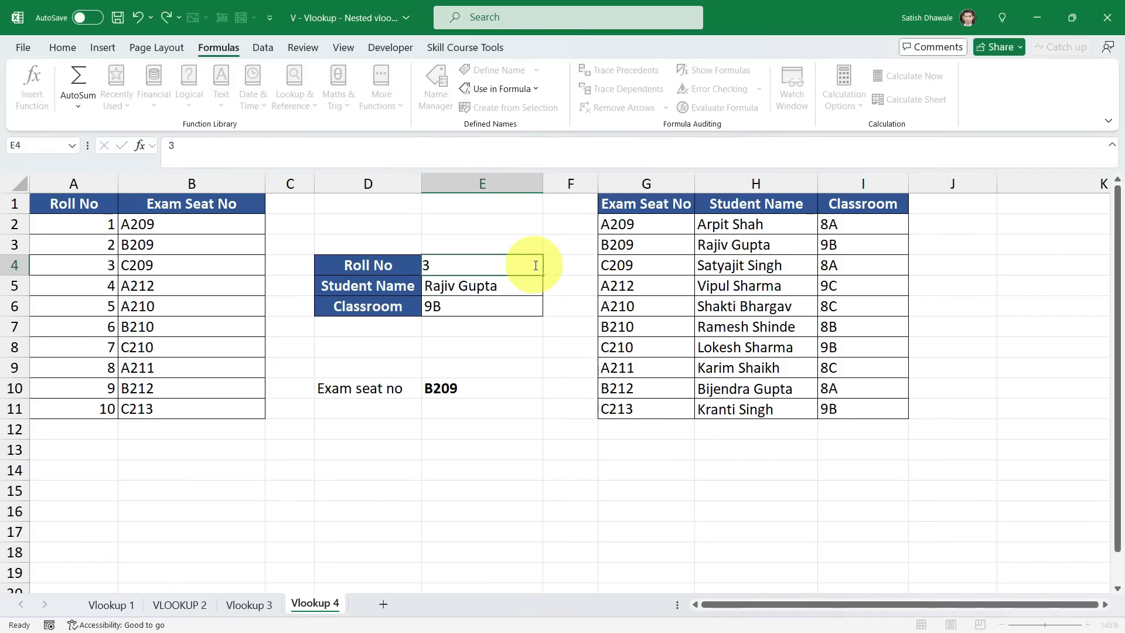
{"action": "key", "text": "Return"}
{"action": "left_click", "coordinate": [472, 384]}
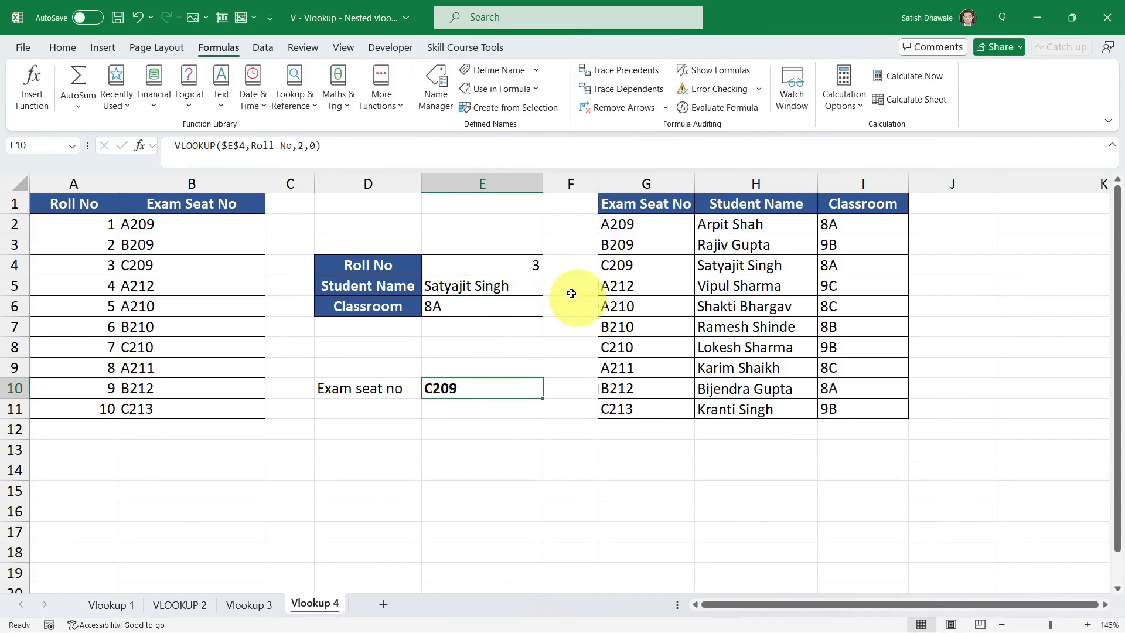
{"action": "left_click", "coordinate": [493, 285]}
{"action": "left_click", "coordinate": [490, 392]}
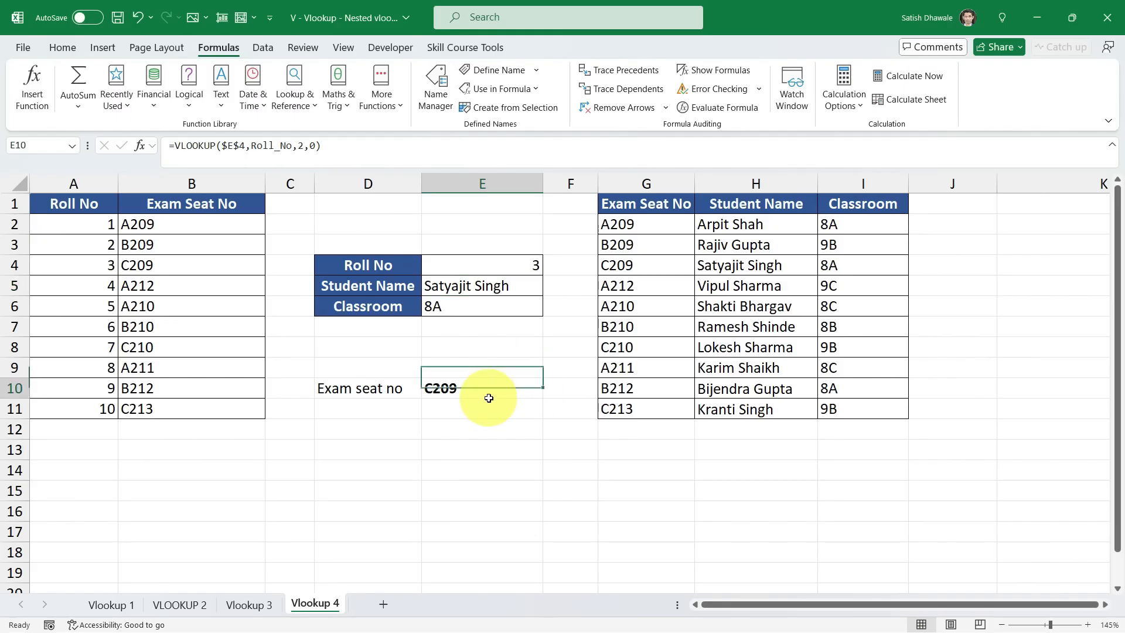
{"action": "left_click_drag", "start_coordinate": [622, 264], "coordinate": [849, 265]}
Step: Set the roll number in E4 to 5 and compare E10 and the lookup results with the matching row G6:I6
{"action": "left_click", "coordinate": [515, 264]}
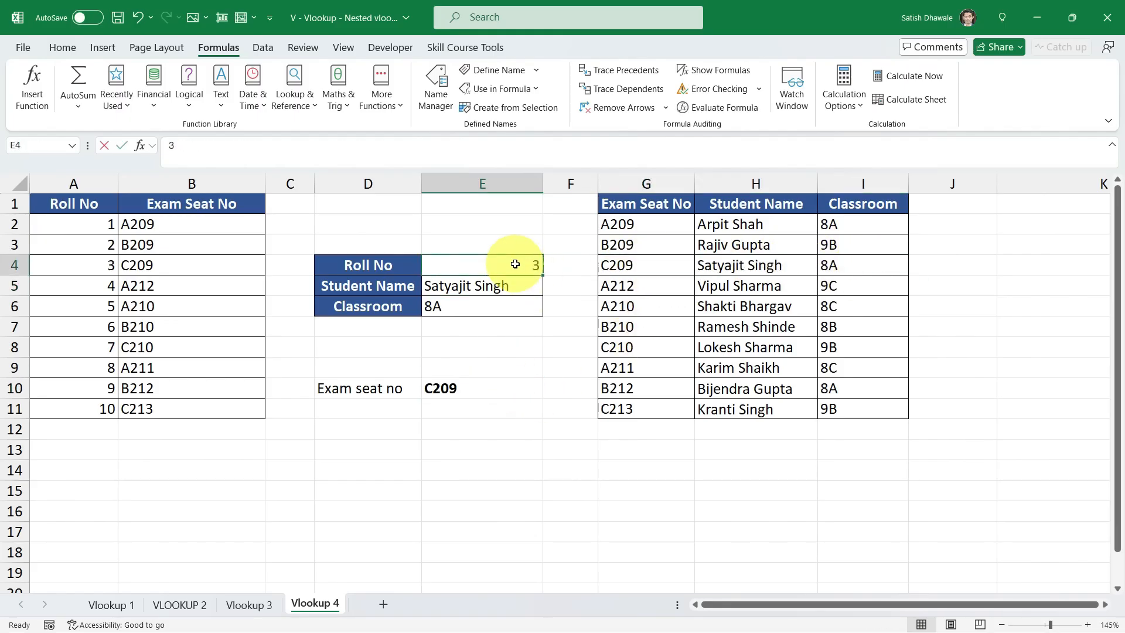
{"action": "type", "text": "5"}
{"action": "key", "text": "Return"}
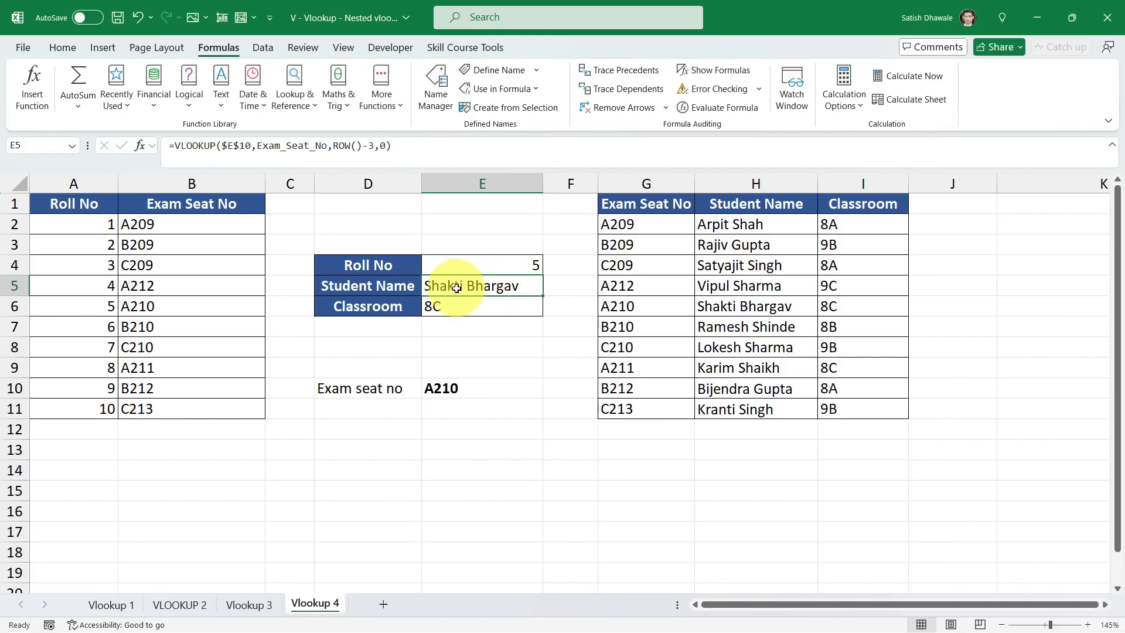
{"action": "left_click", "coordinate": [463, 397]}
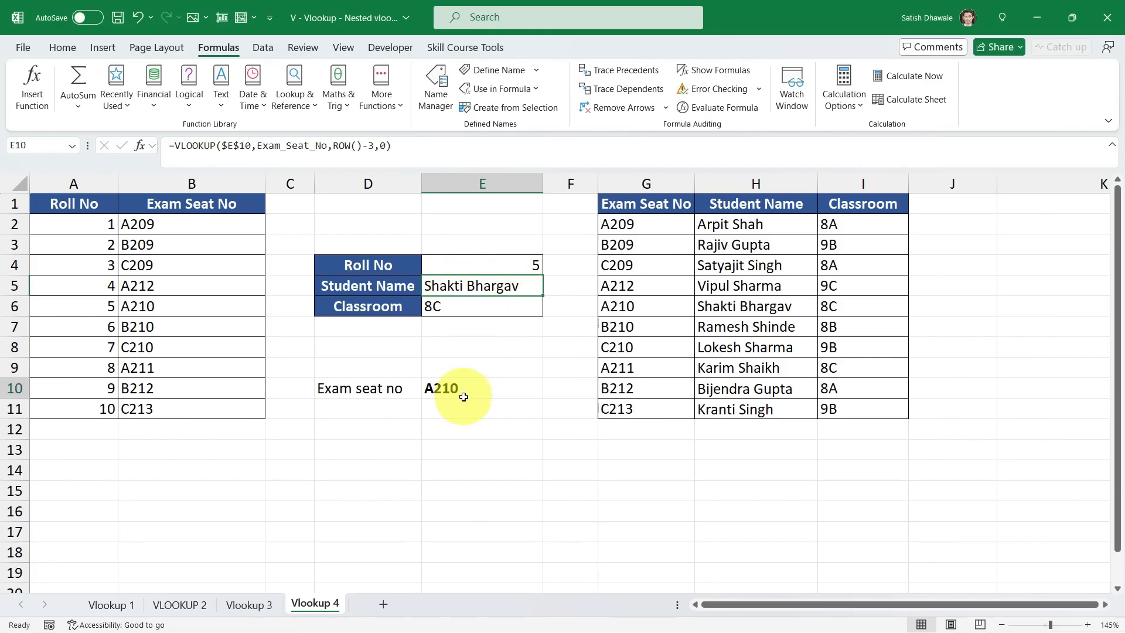
{"action": "left_click", "coordinate": [630, 304]}
{"action": "left_click_drag", "start_coordinate": [630, 305], "coordinate": [860, 305]}
{"action": "left_click", "coordinate": [493, 286]}
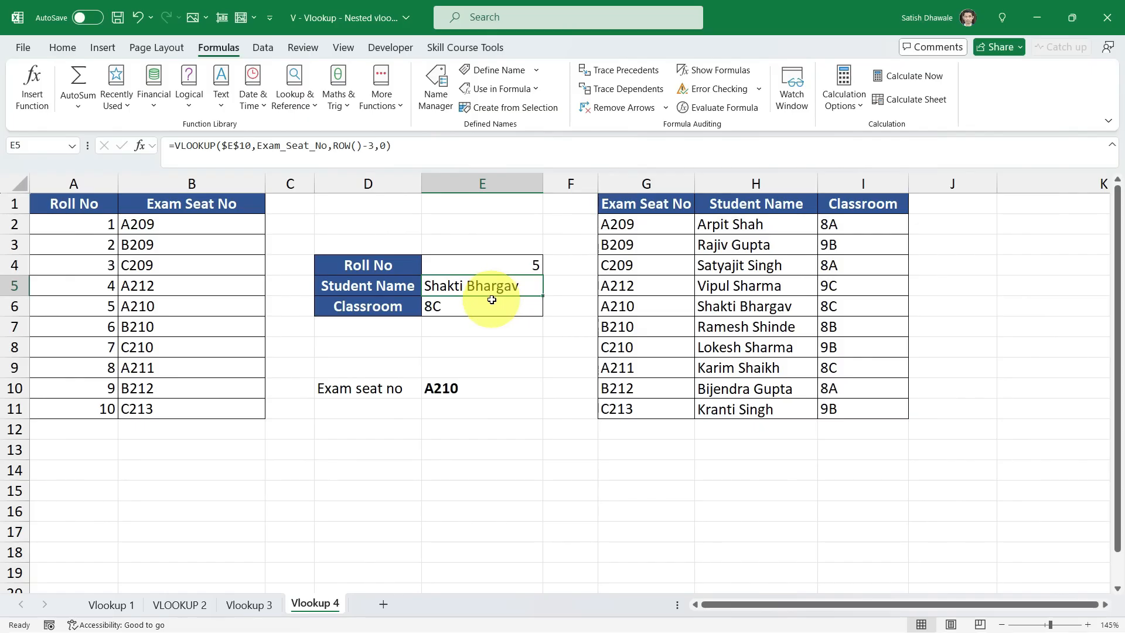
Step: Inspect the formulas behind the exam seat number in E10 and the student name in E5
{"action": "double_click", "coordinate": [459, 386]}
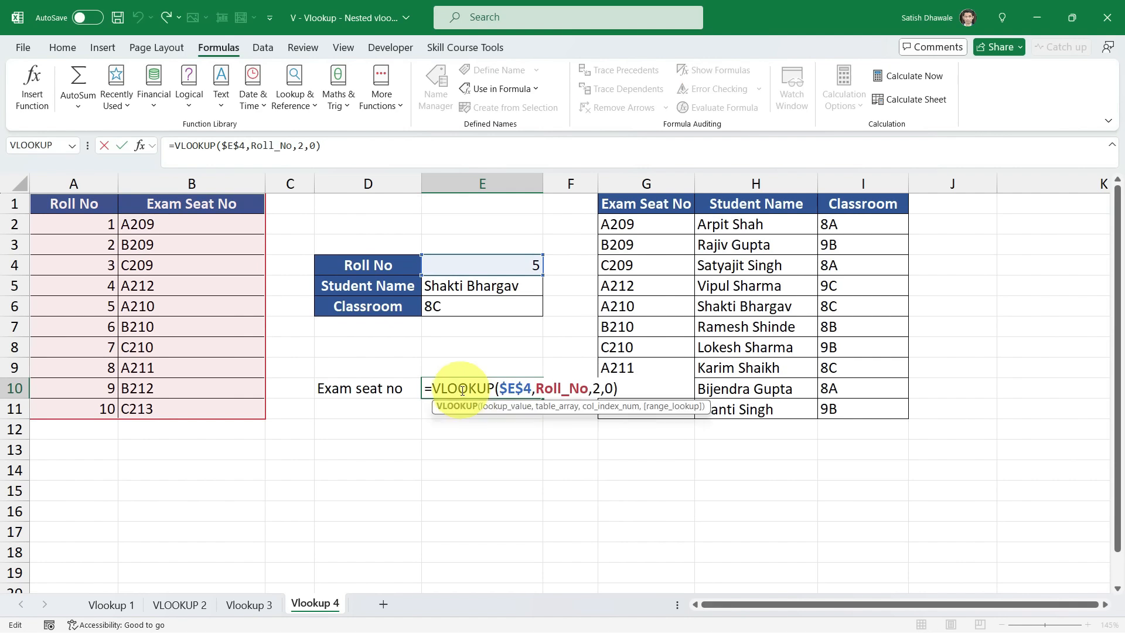
{"action": "left_click", "coordinate": [481, 287]}
{"action": "double_click", "coordinate": [482, 286]}
{"action": "key", "text": "Escape"}
Step: Cut VLOOKUP($E$4,Roll_No,2,0) without its equals sign from E10 and leave the cell empty
{"action": "left_click", "coordinate": [490, 386]}
{"action": "double_click", "coordinate": [466, 387]}
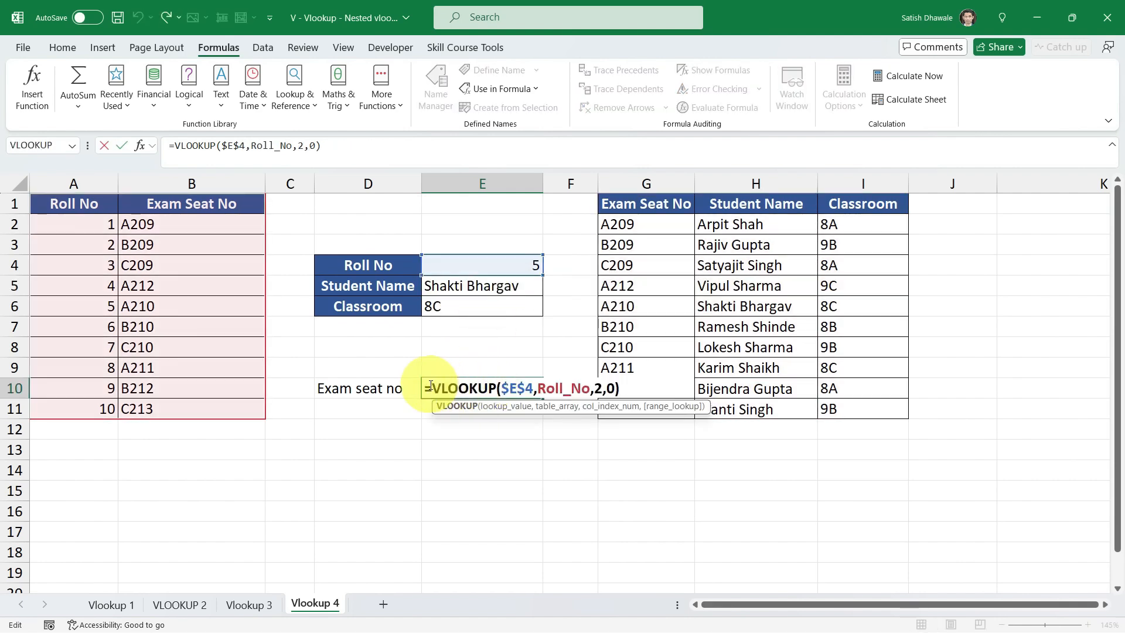
{"action": "left_click_drag", "start_coordinate": [433, 388], "coordinate": [640, 394]}
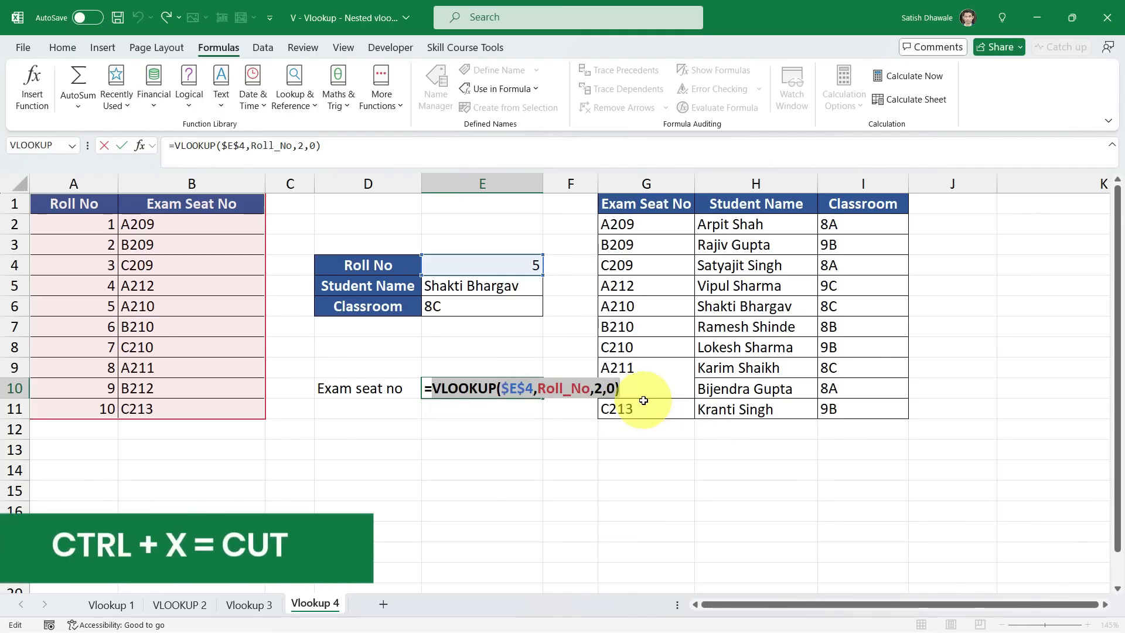
{"action": "key", "text": "ctrl+x"}
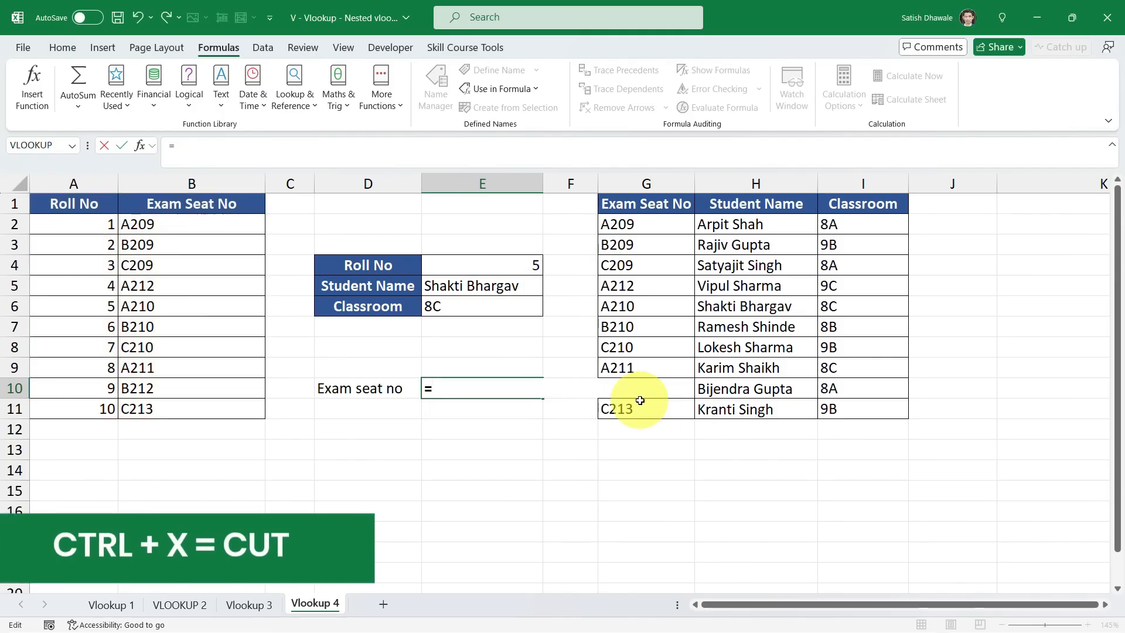
{"action": "key", "text": "BackSpace"}
{"action": "key", "text": "Return"}
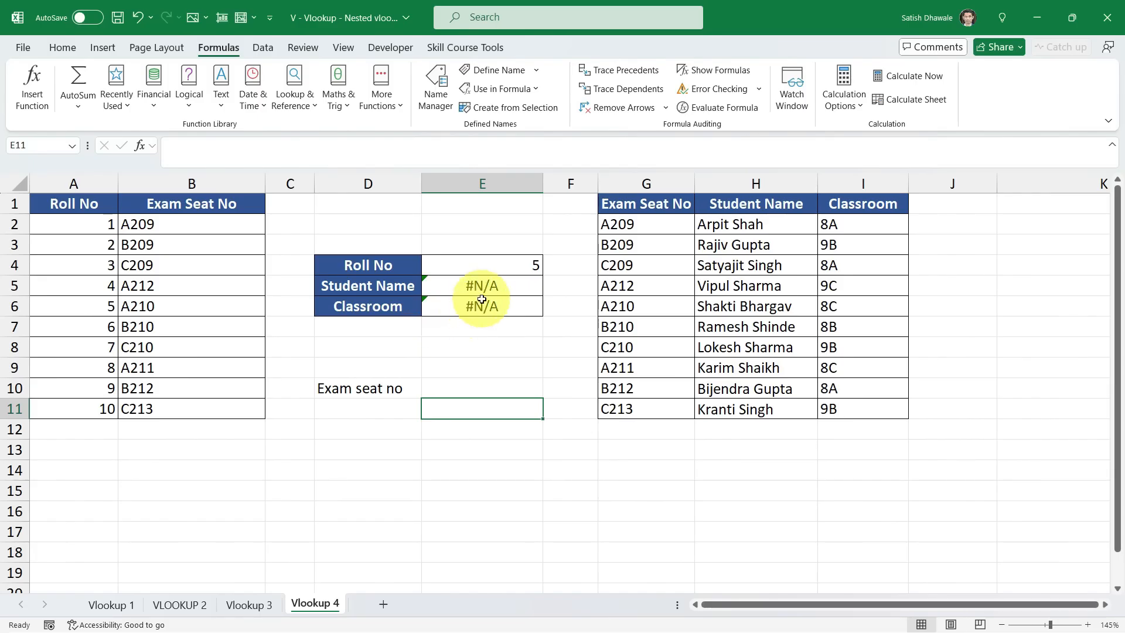
Step: Replace $E$10 in the E5 formula with VLOOKUP($E$4,Roll_No,2,0) and fill the nested formula down to E6
{"action": "left_click", "coordinate": [464, 389]}
{"action": "left_click", "coordinate": [499, 291]}
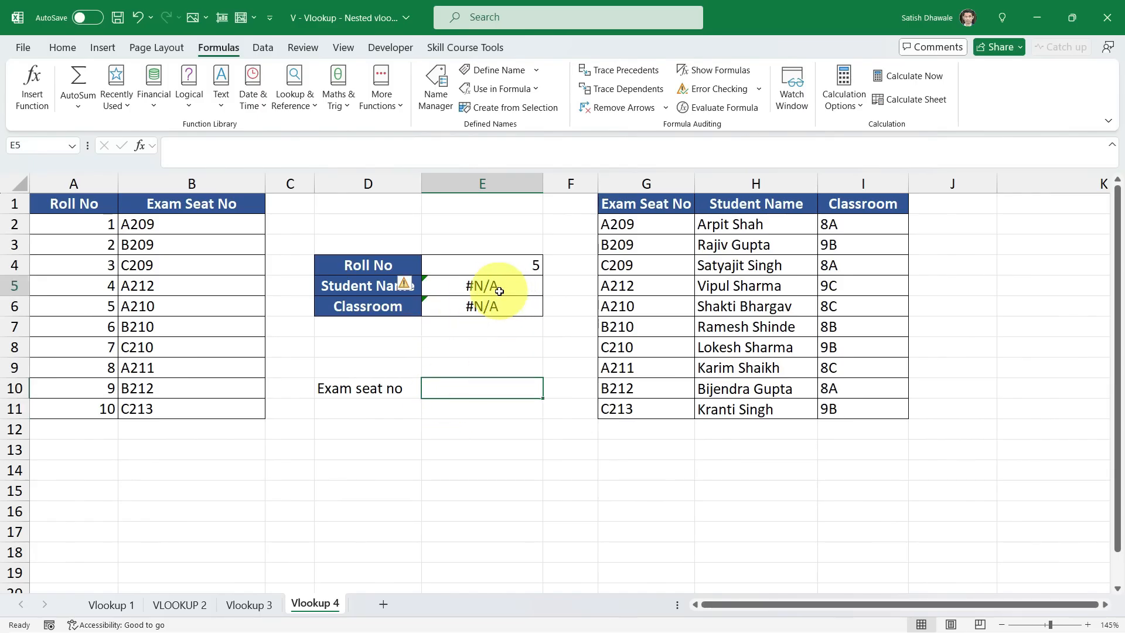
{"action": "double_click", "coordinate": [501, 287]}
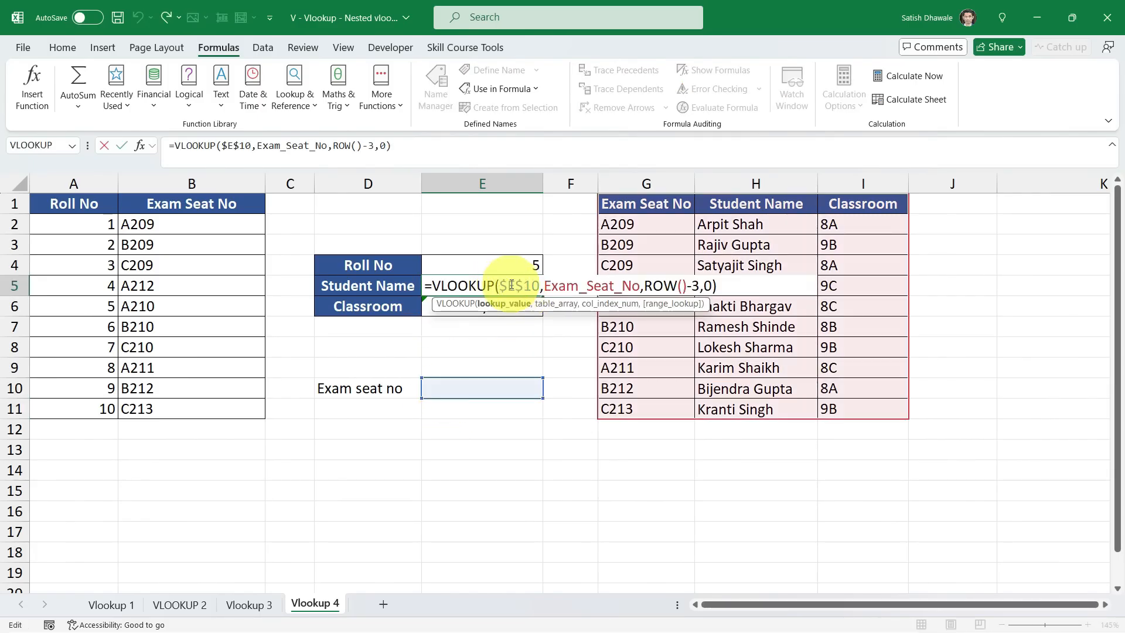
{"action": "left_click_drag", "start_coordinate": [499, 286], "coordinate": [539, 285]}
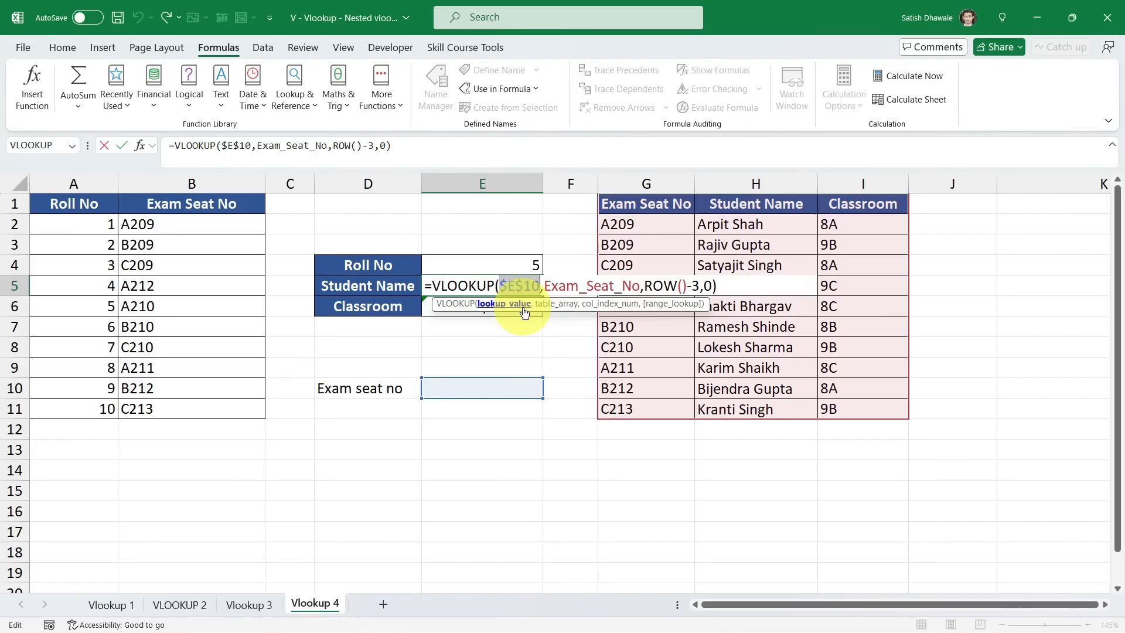
{"action": "key", "text": "ctrl+v"}
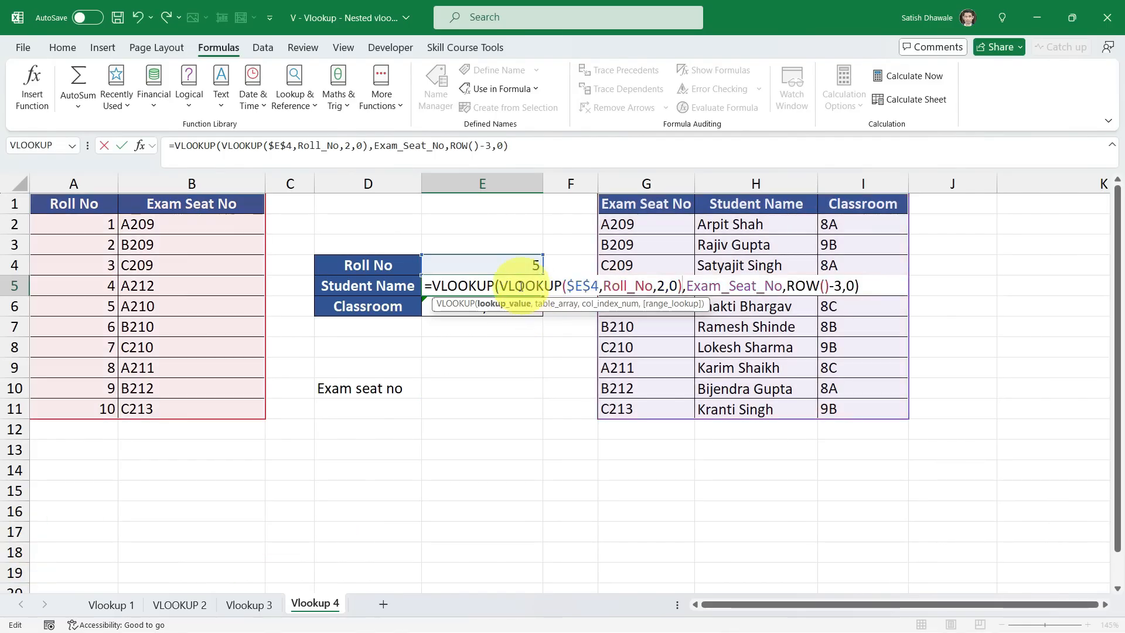
{"action": "left_click_drag", "start_coordinate": [508, 286], "coordinate": [683, 287]}
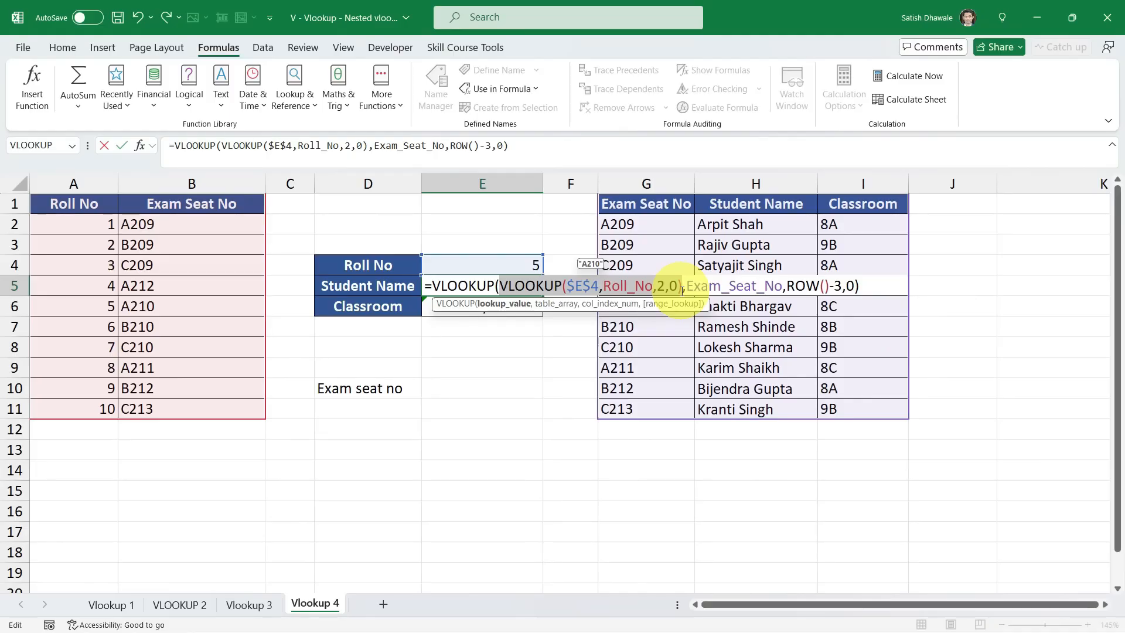
{"action": "key", "text": "Return"}
{"action": "left_click", "coordinate": [524, 288]}
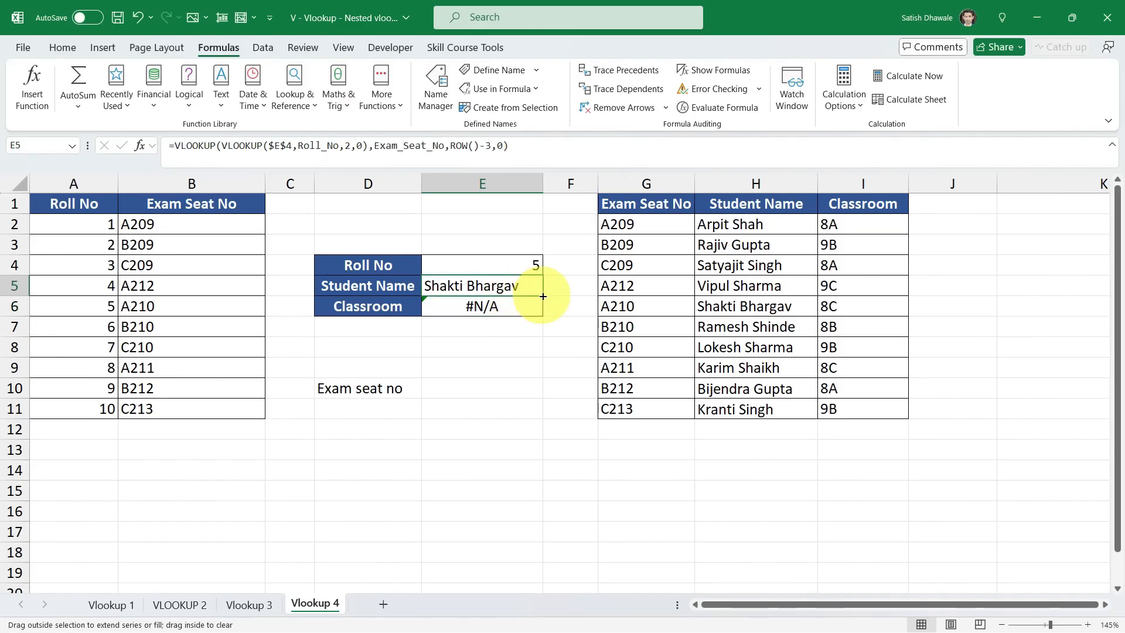
{"action": "left_click_drag", "start_coordinate": [543, 300], "coordinate": [541, 316]}
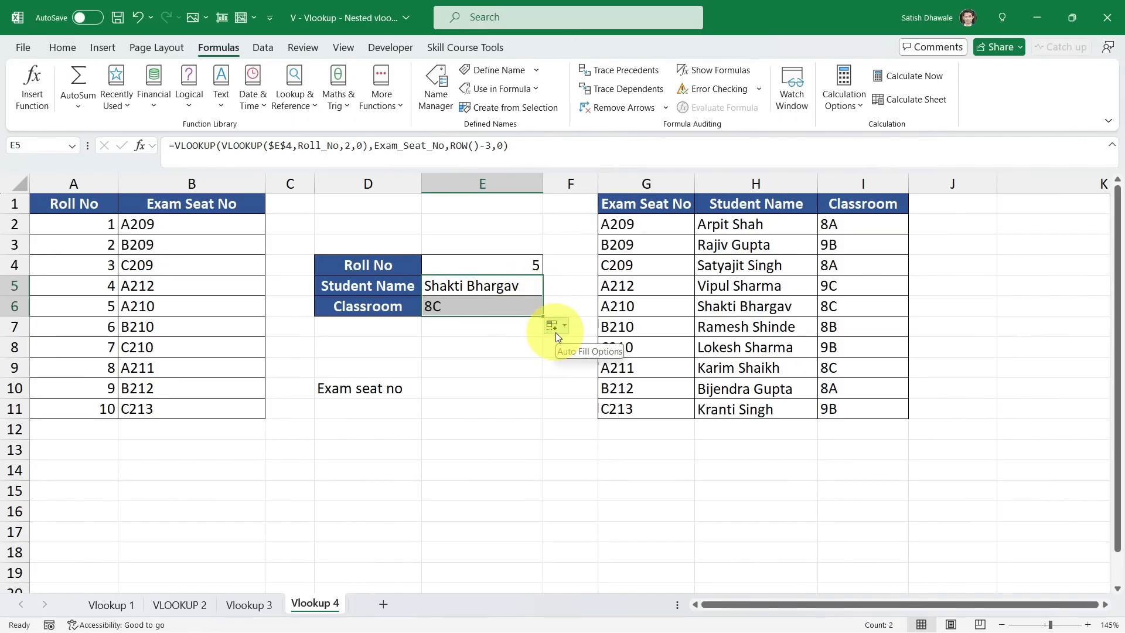
Step: Set the roll number in E4 to 3 and delete the Exam seat no label from D10
{"action": "left_click", "coordinate": [504, 265]}
{"action": "type", "text": "3"}
{"action": "key", "text": "Return"}
{"action": "left_click", "coordinate": [373, 387]}
{"action": "key", "text": "Delete"}
Step: Test the nested lookup by setting the roll number in E4 to 1 and back to 3
{"action": "left_click", "coordinate": [496, 266]}
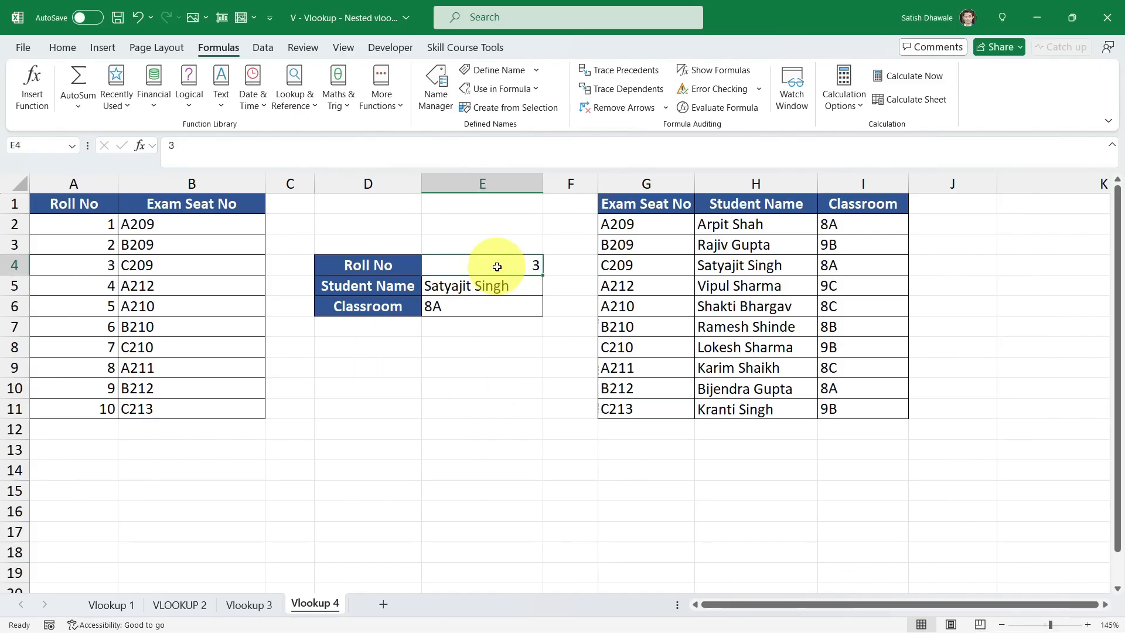
{"action": "type", "text": "1"}
{"action": "key", "text": "Return"}
{"action": "left_click", "coordinate": [497, 266]}
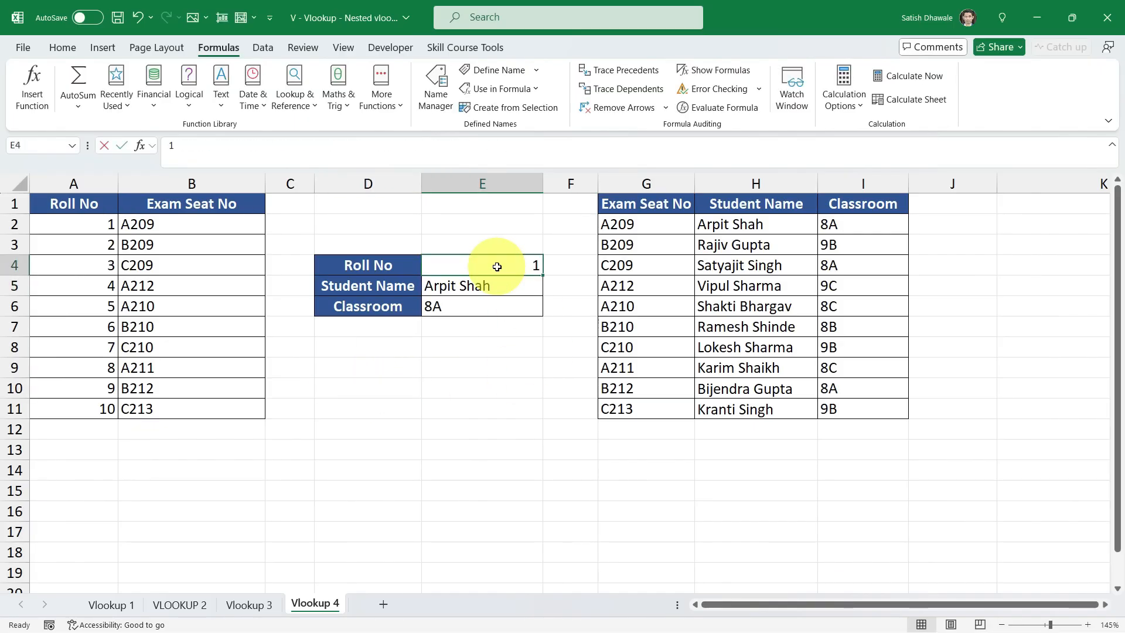
{"action": "type", "text": "3"}
{"action": "key", "text": "Return"}
{"action": "left_click", "coordinate": [497, 267]}
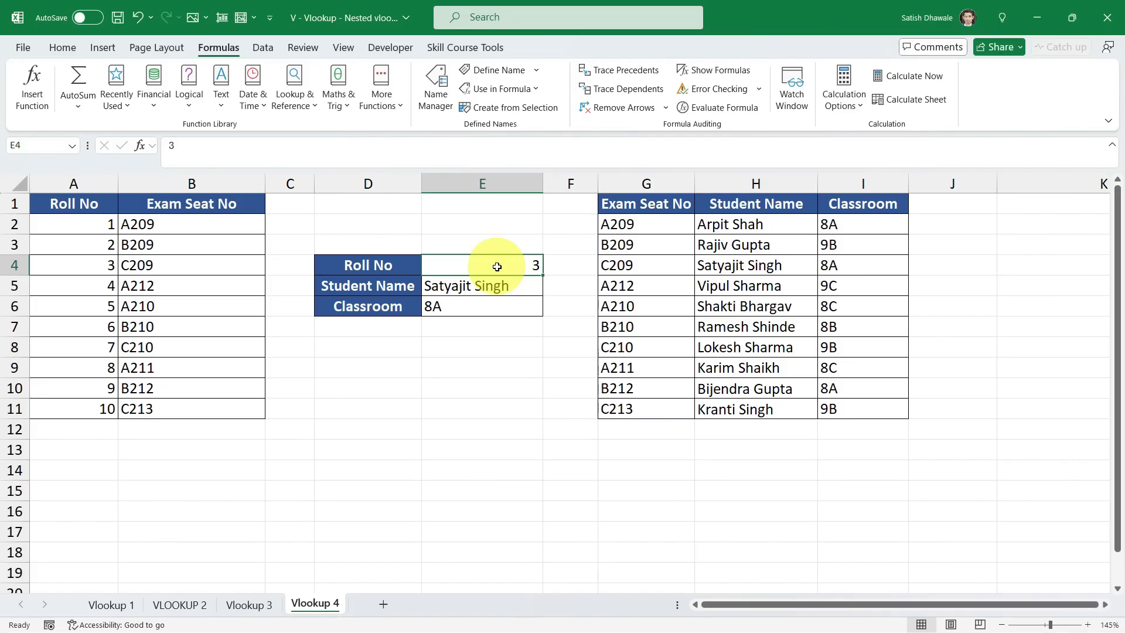
Step: Inspect the nested formula in the classroom cell E6 and compare the lookup results with the matching row G4:I4
{"action": "left_click", "coordinate": [533, 288]}
{"action": "left_click_drag", "start_coordinate": [533, 289], "coordinate": [532, 308]}
{"action": "left_click", "coordinate": [504, 301]}
{"action": "double_click", "coordinate": [503, 301]}
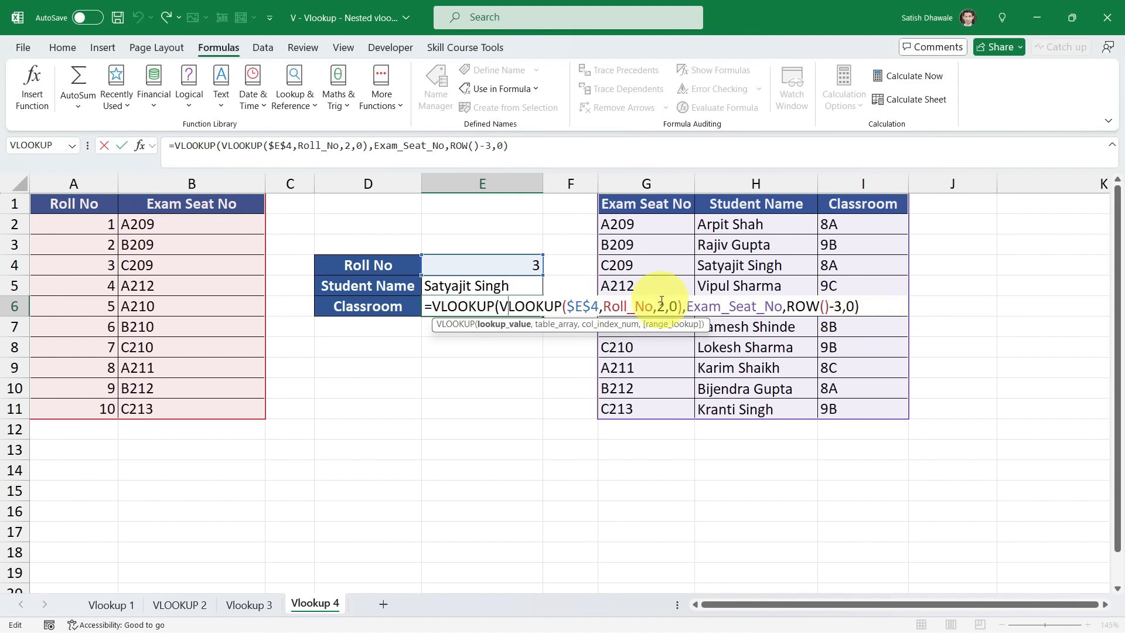
{"action": "key", "text": "ctrl+Return"}
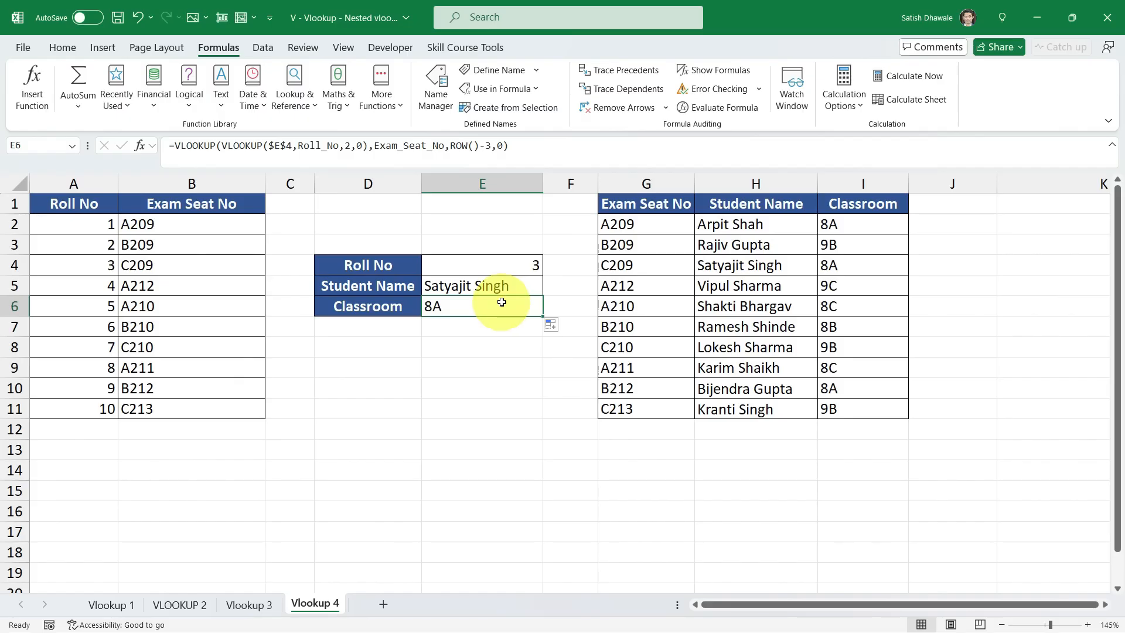
{"action": "key", "text": "Up"}
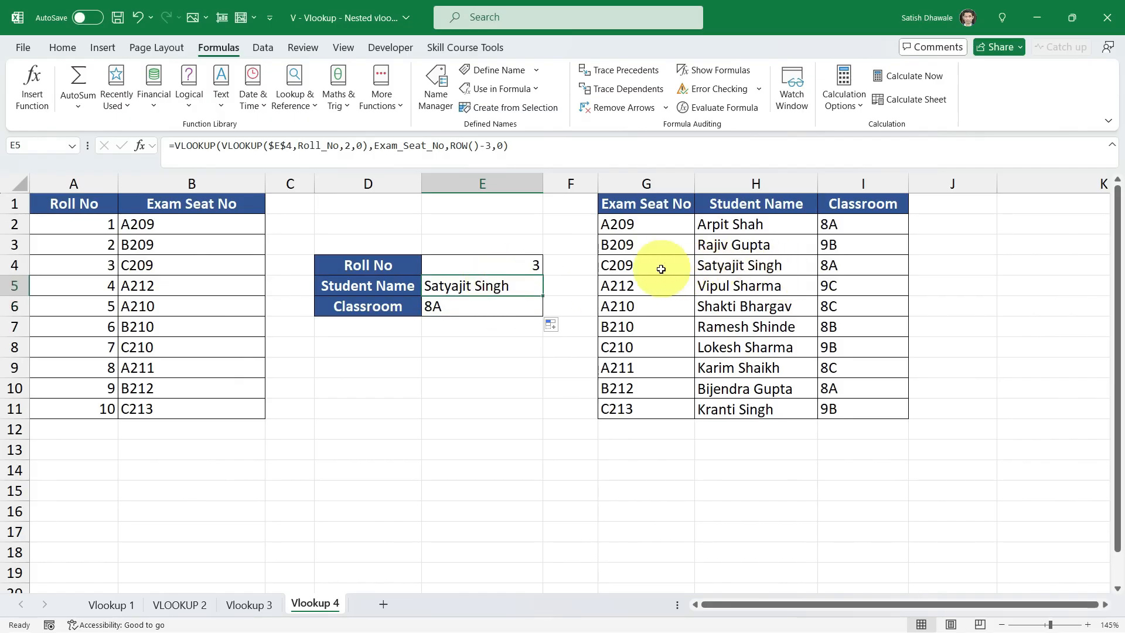
{"action": "left_click_drag", "start_coordinate": [661, 269], "coordinate": [896, 264]}
Step: Test the nested lookup by setting the roll number in E4 to 4, 6 and 7 in turn
{"action": "left_click", "coordinate": [510, 265]}
{"action": "type", "text": "4"}
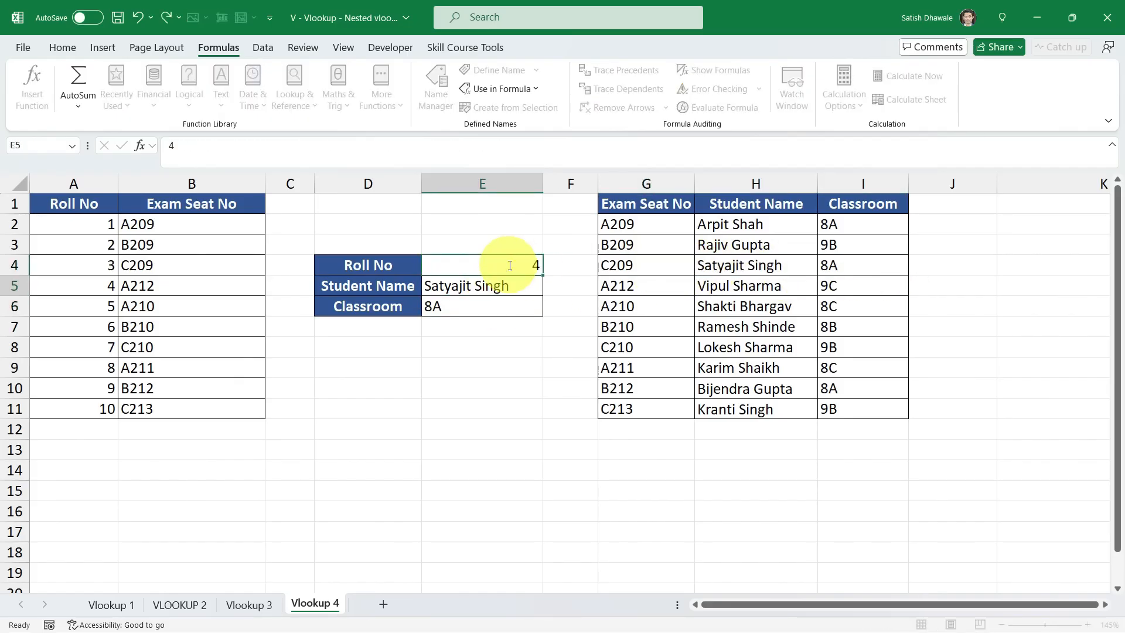
{"action": "key", "text": "Return"}
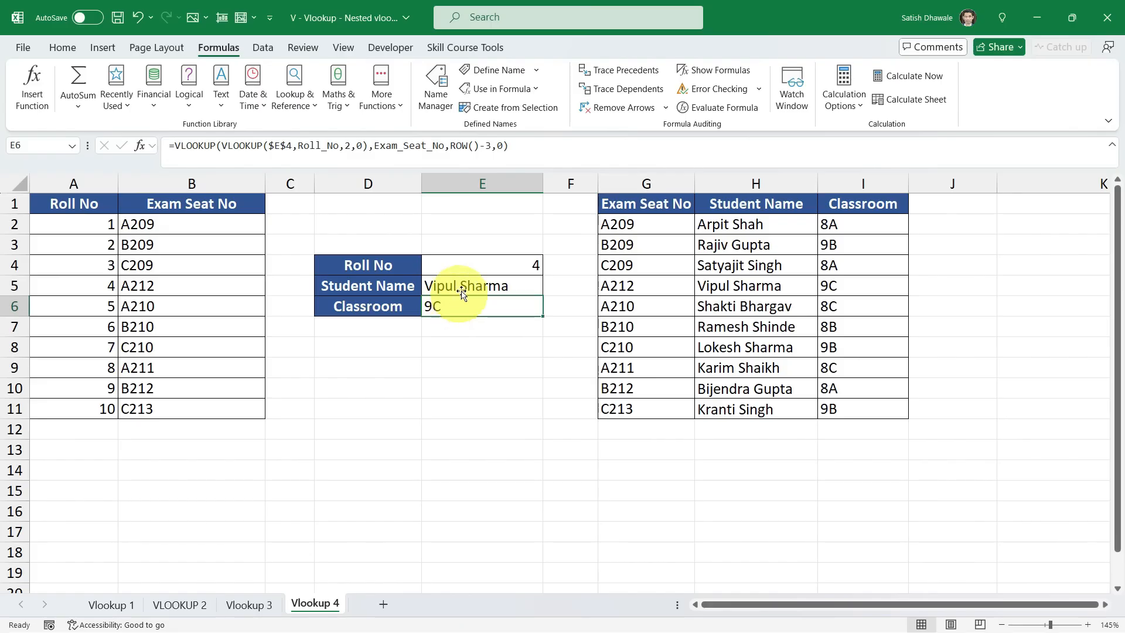
{"action": "left_click", "coordinate": [473, 268]}
{"action": "type", "text": "6"}
{"action": "key", "text": "Return"}
{"action": "left_click", "coordinate": [473, 268]}
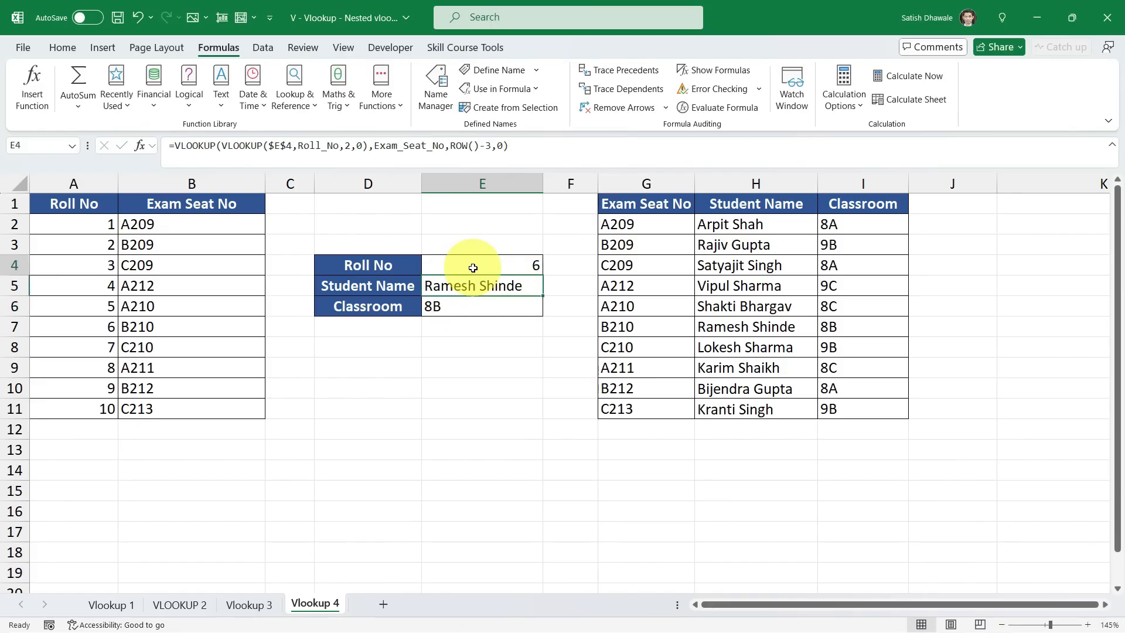
{"action": "type", "text": "7"}
{"action": "key", "text": "Return"}
Step: Set the roll number in E4 to 9 and compare the lookup results with the matching row G10:I10
{"action": "left_click", "coordinate": [474, 267]}
{"action": "type", "text": "9"}
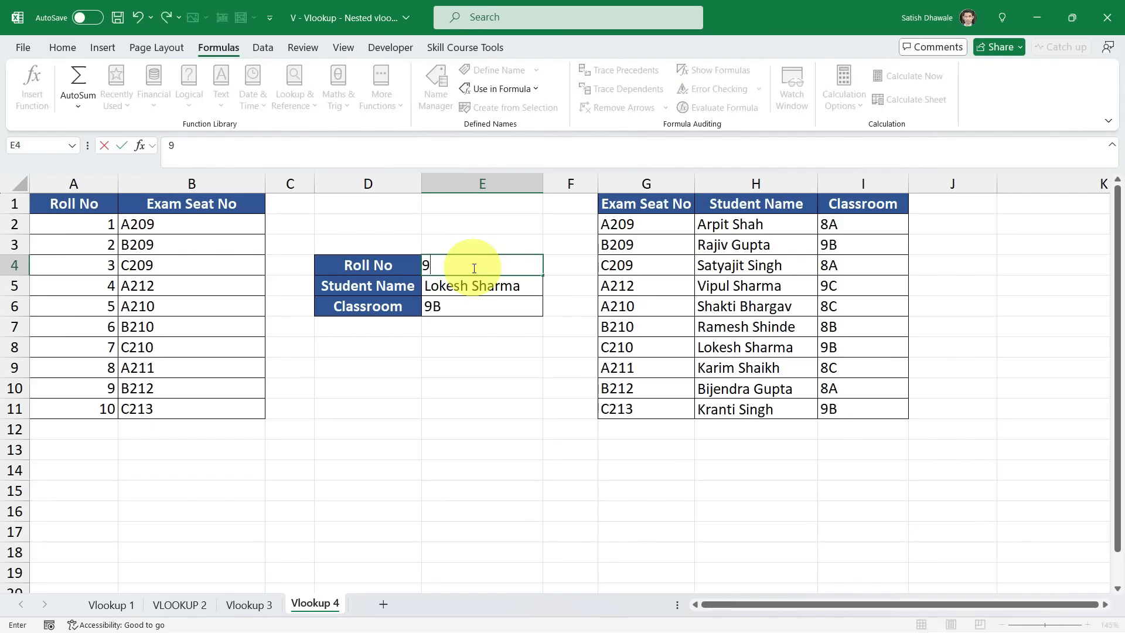
{"action": "key", "text": "Return"}
{"action": "left_click", "coordinate": [473, 267]}
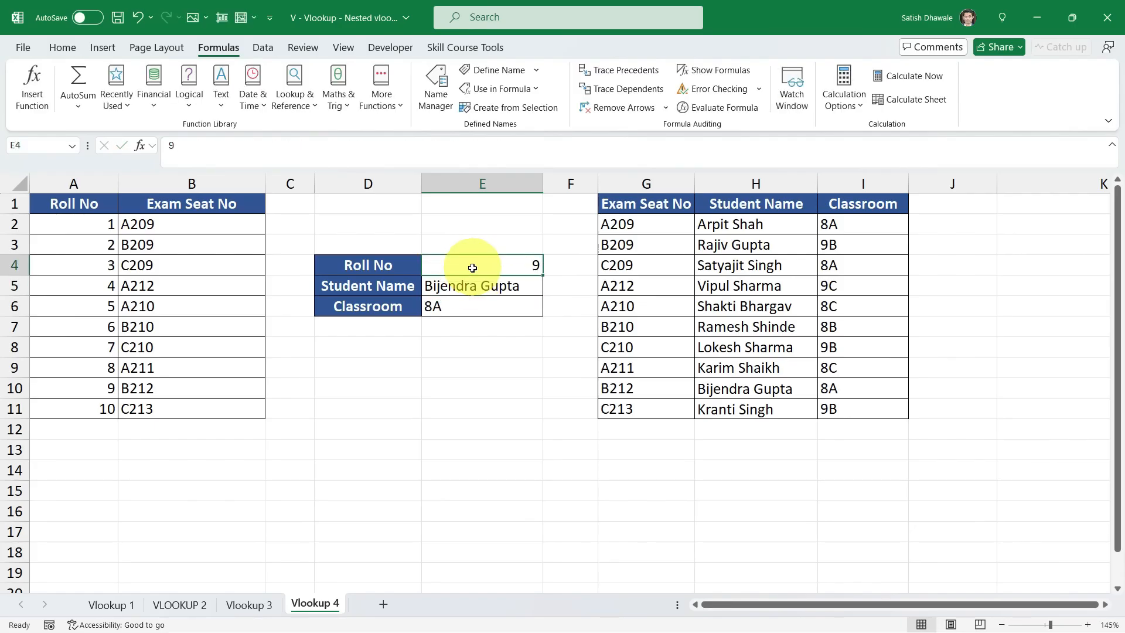
{"action": "left_click", "coordinate": [446, 303]}
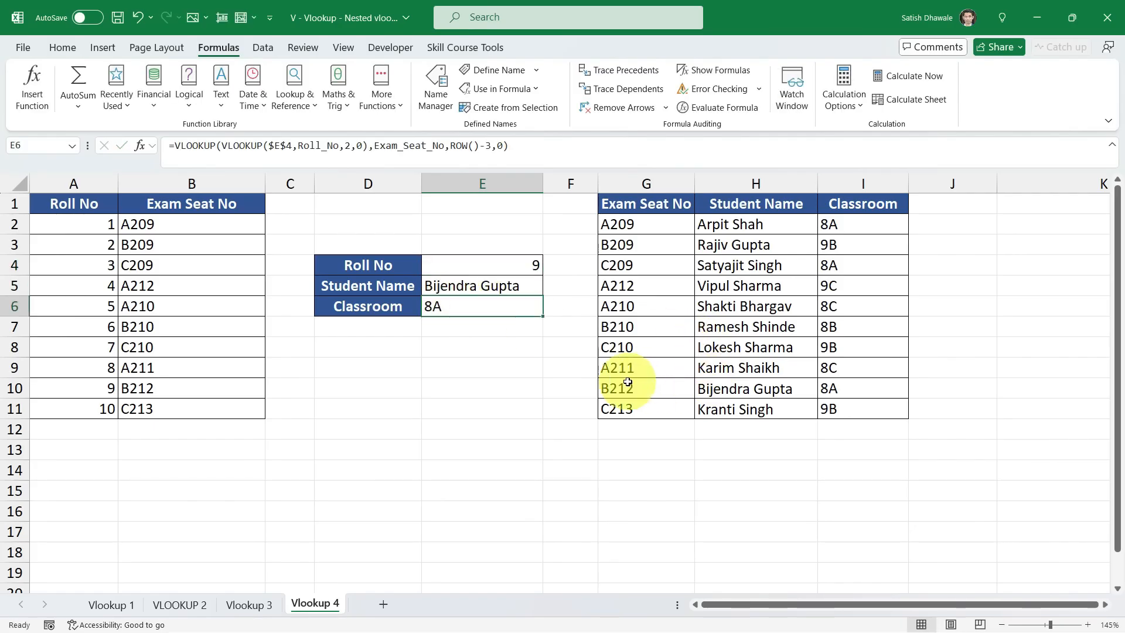
{"action": "left_click_drag", "start_coordinate": [625, 385], "coordinate": [864, 382]}
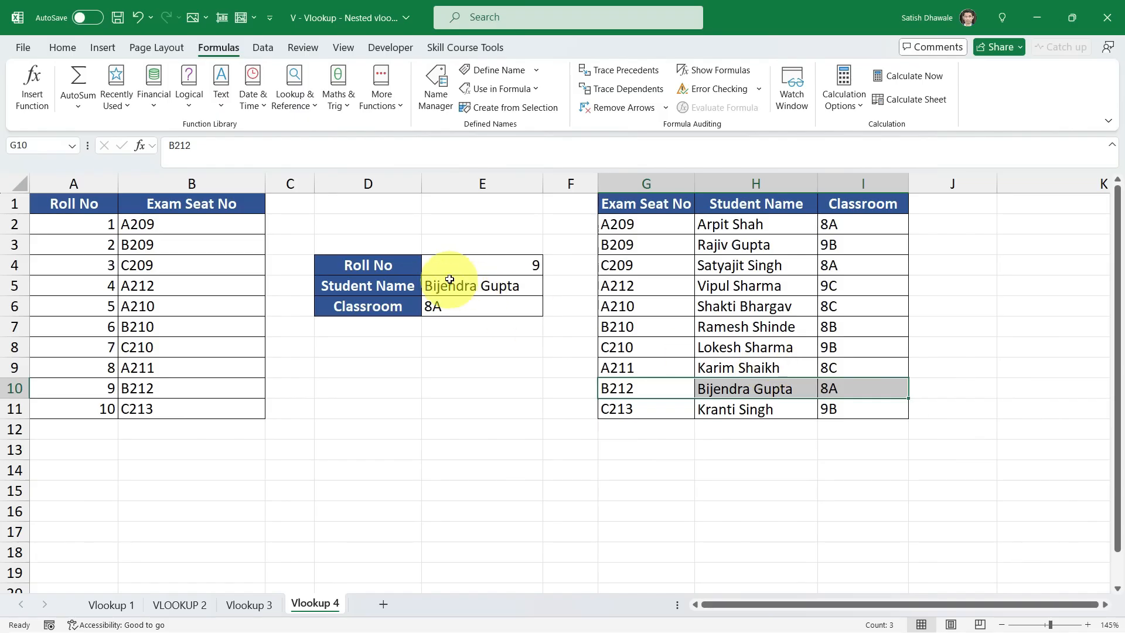
Step: Set the roll number in E4 to 10 and check the student name and classroom results
{"action": "left_click", "coordinate": [475, 272]}
{"action": "type", "text": "1"}
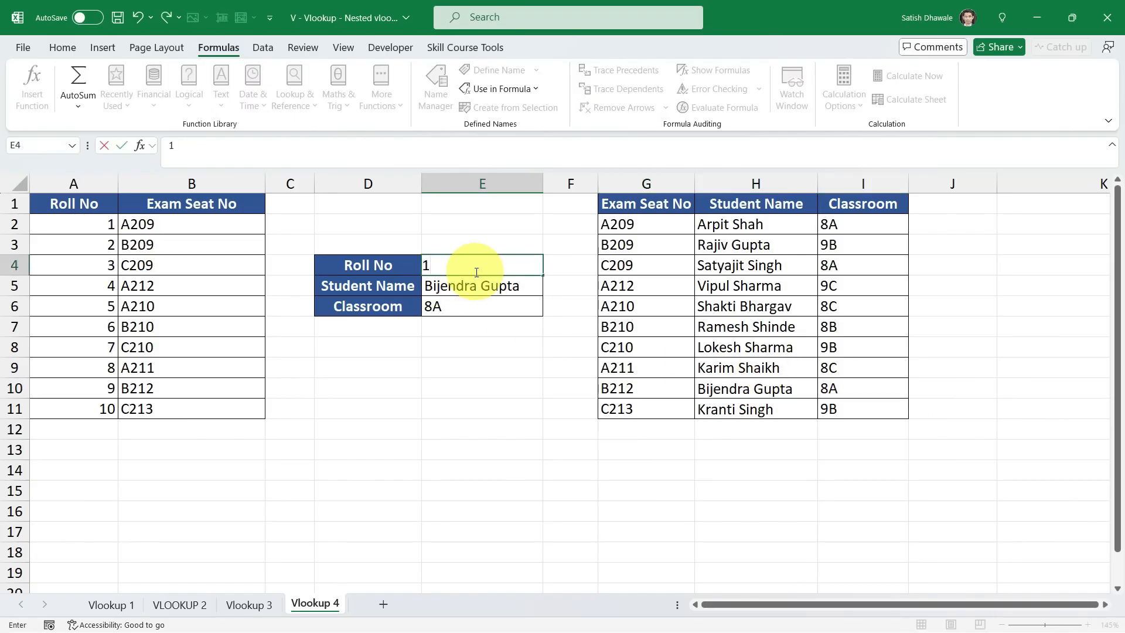
{"action": "type", "text": "0"}
{"action": "key", "text": "Return"}
{"action": "left_click_drag", "start_coordinate": [470, 266], "coordinate": [482, 317]}
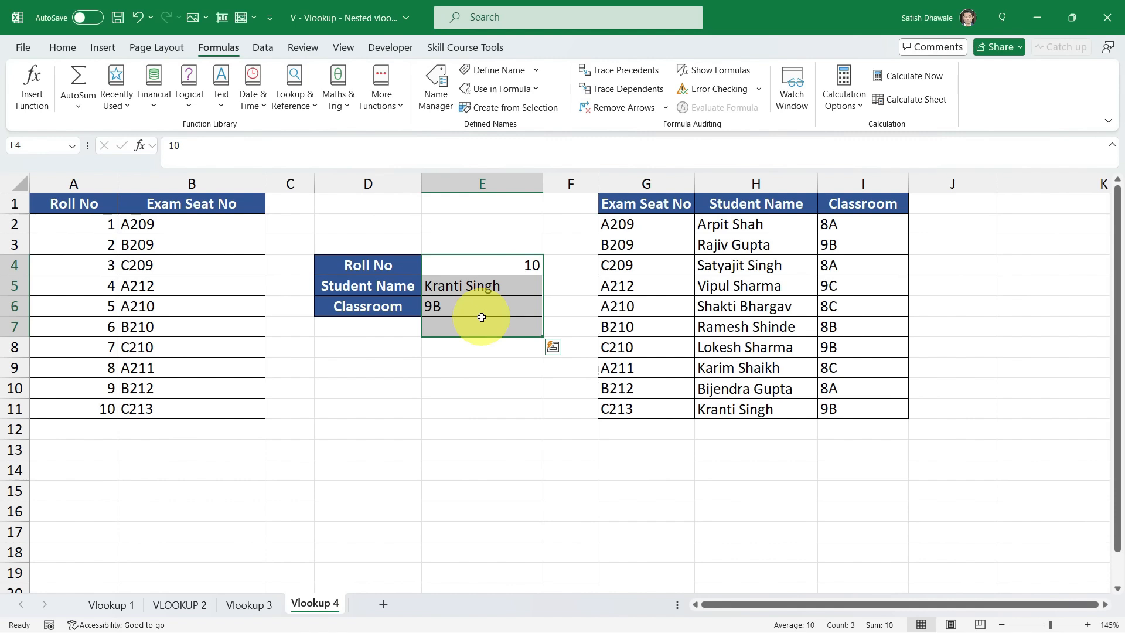
{"action": "left_click", "coordinate": [481, 292]}
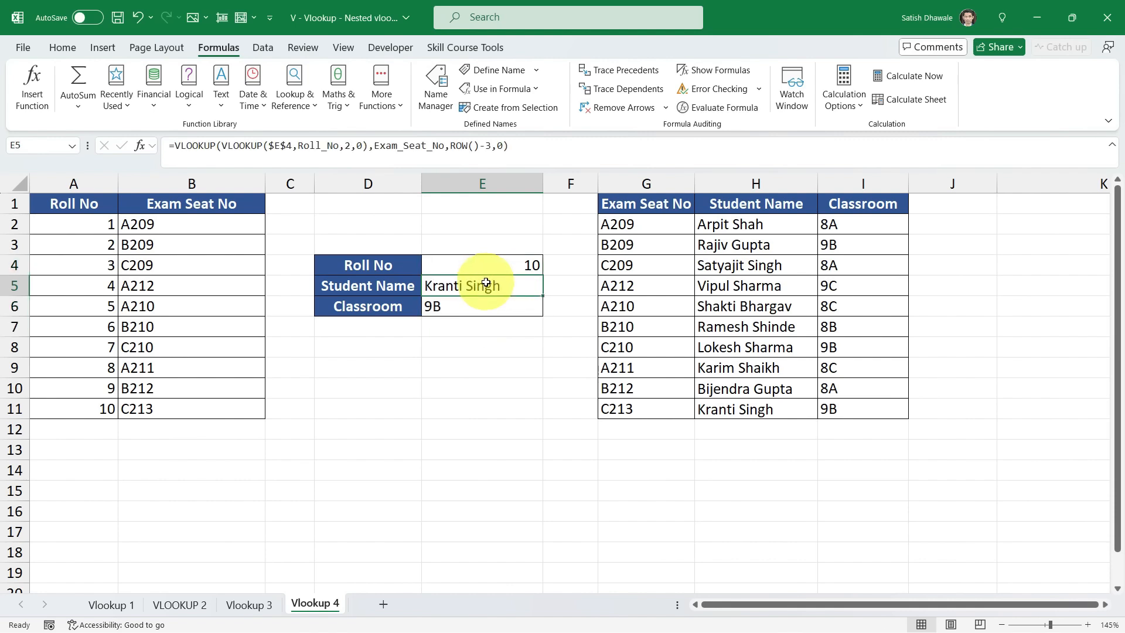
{"action": "left_click", "coordinate": [486, 268]}
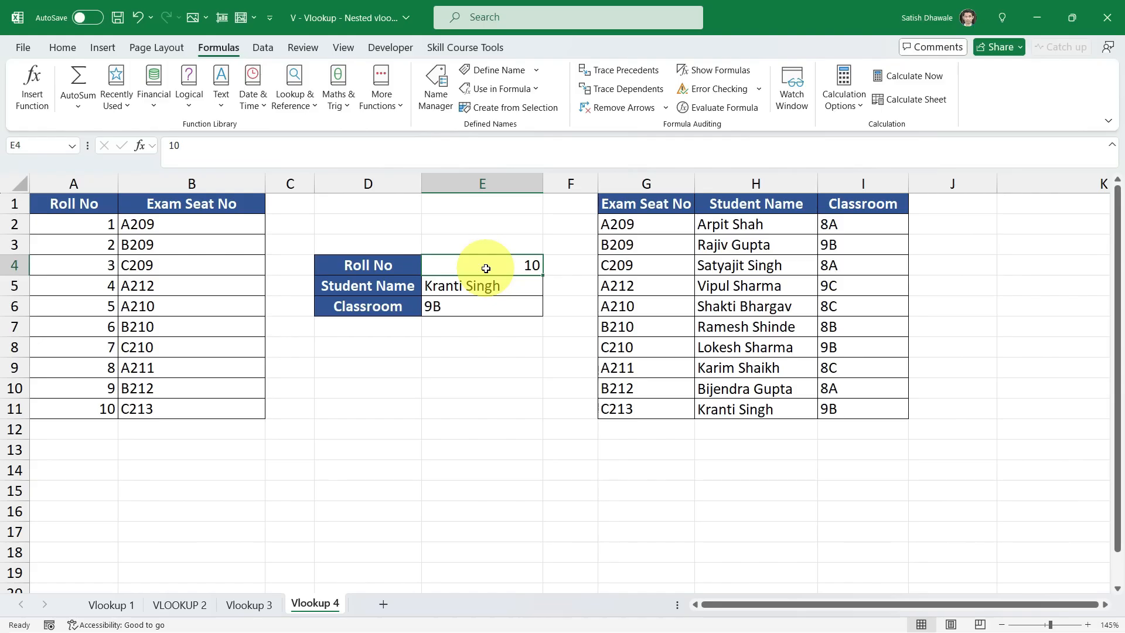
Step: Trace the lookup from the roll number list A2:A11 through the results E5:E6 to the student table starting at G2
{"action": "left_click_drag", "start_coordinate": [112, 224], "coordinate": [110, 409]}
{"action": "left_click_drag", "start_coordinate": [466, 285], "coordinate": [469, 305]}
{"action": "left_click_drag", "start_coordinate": [615, 222], "coordinate": [843, 409]}
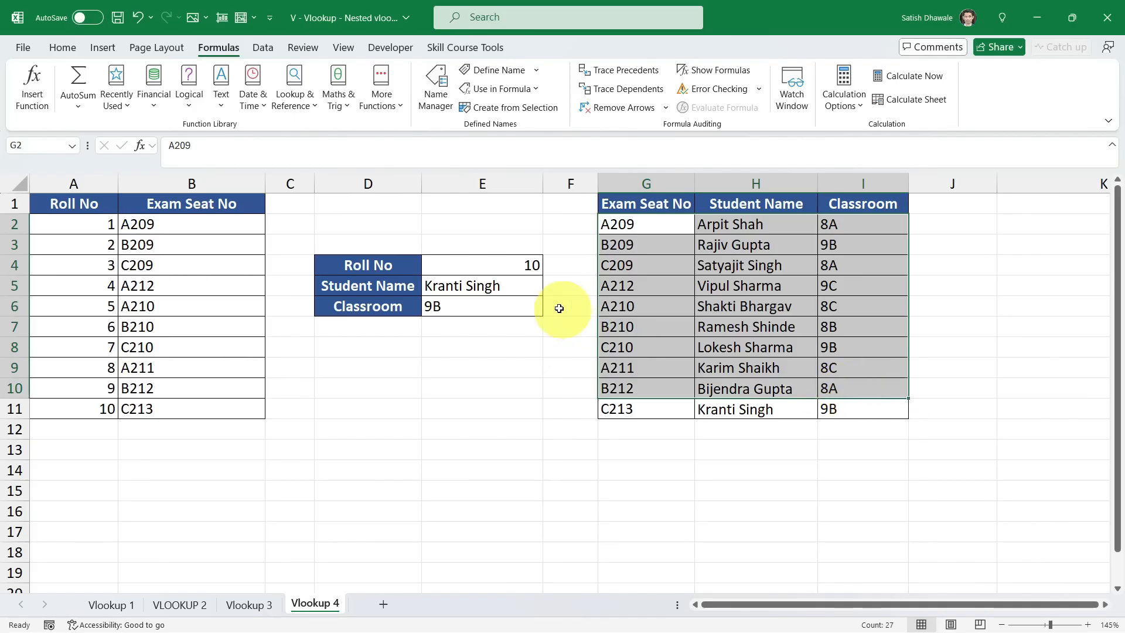
Step: Examine how the inner VLOOKUP in E5 serves as the outer lookup value, leaving the formula unedited
{"action": "left_click", "coordinate": [503, 292]}
{"action": "double_click", "coordinate": [503, 292]}
{"action": "left_click", "coordinate": [497, 288]}
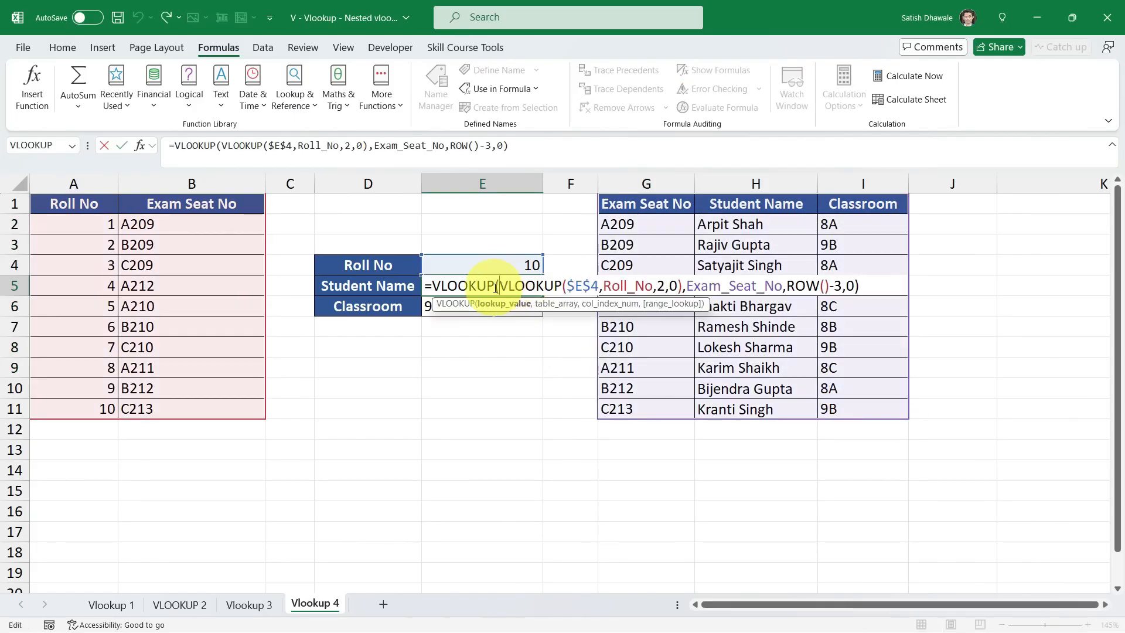
{"action": "left_click_drag", "start_coordinate": [499, 287], "coordinate": [683, 286]}
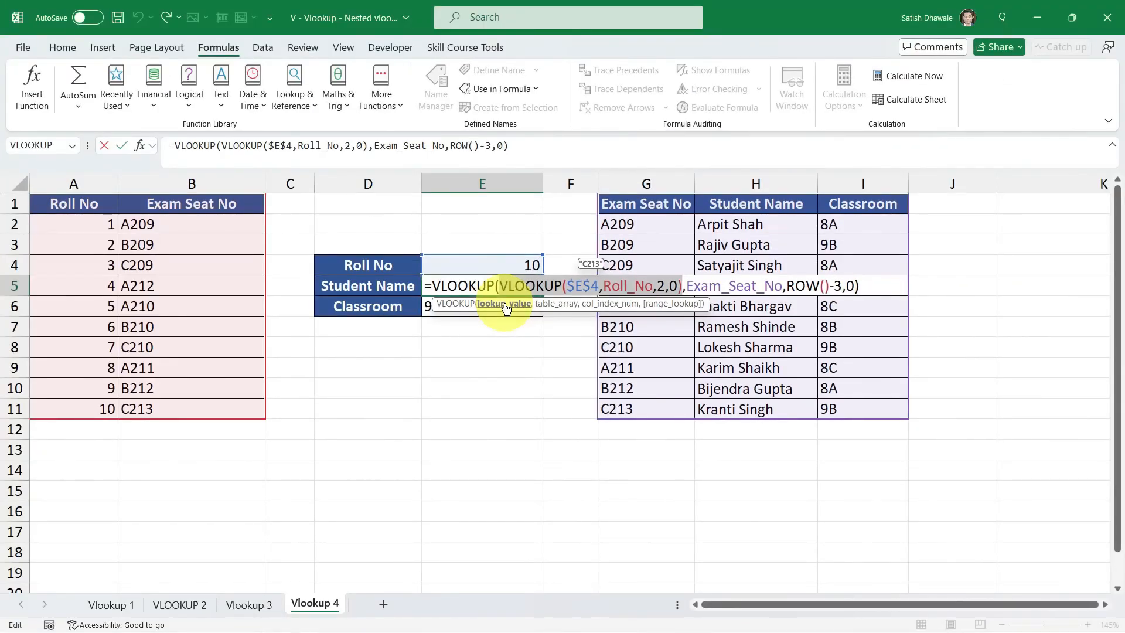
{"action": "key", "text": "Escape"}
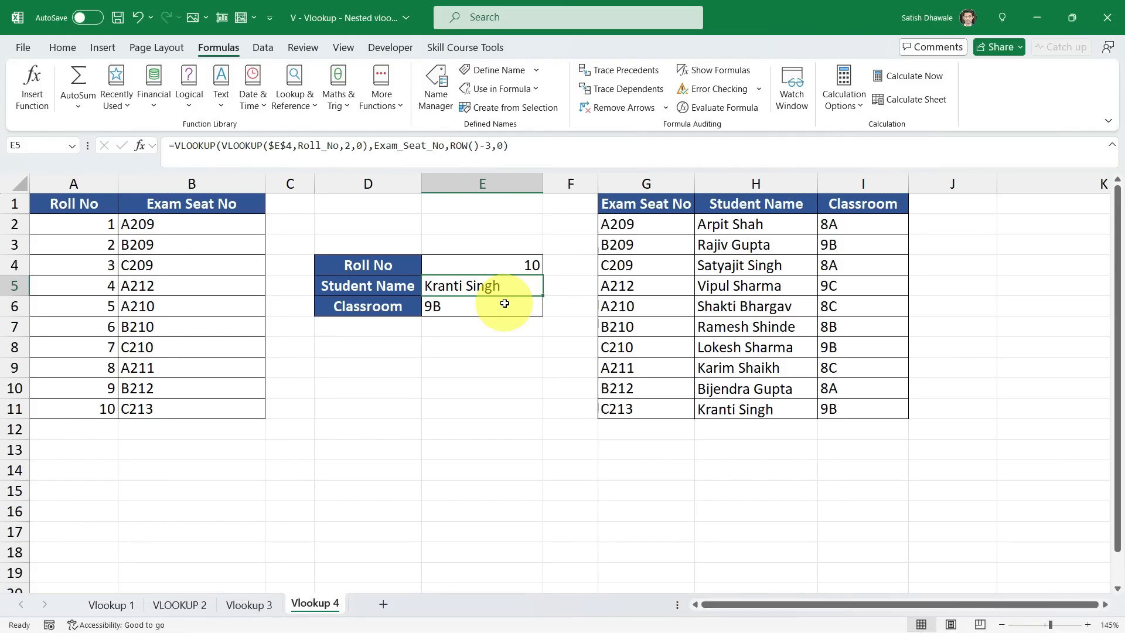
{"action": "left_click", "coordinate": [503, 306]}
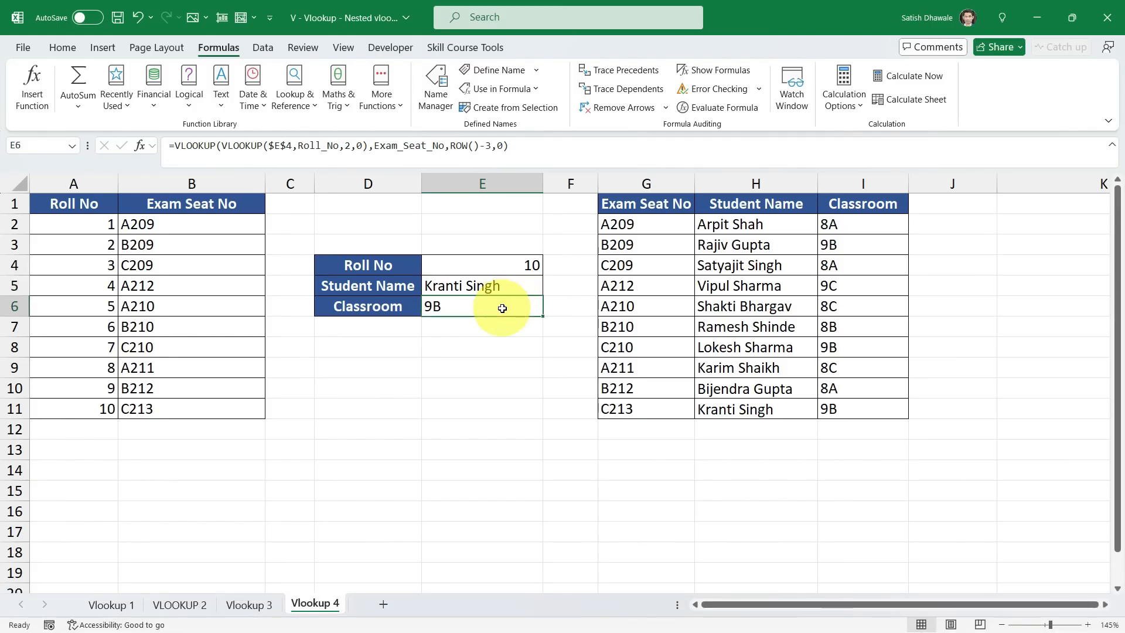